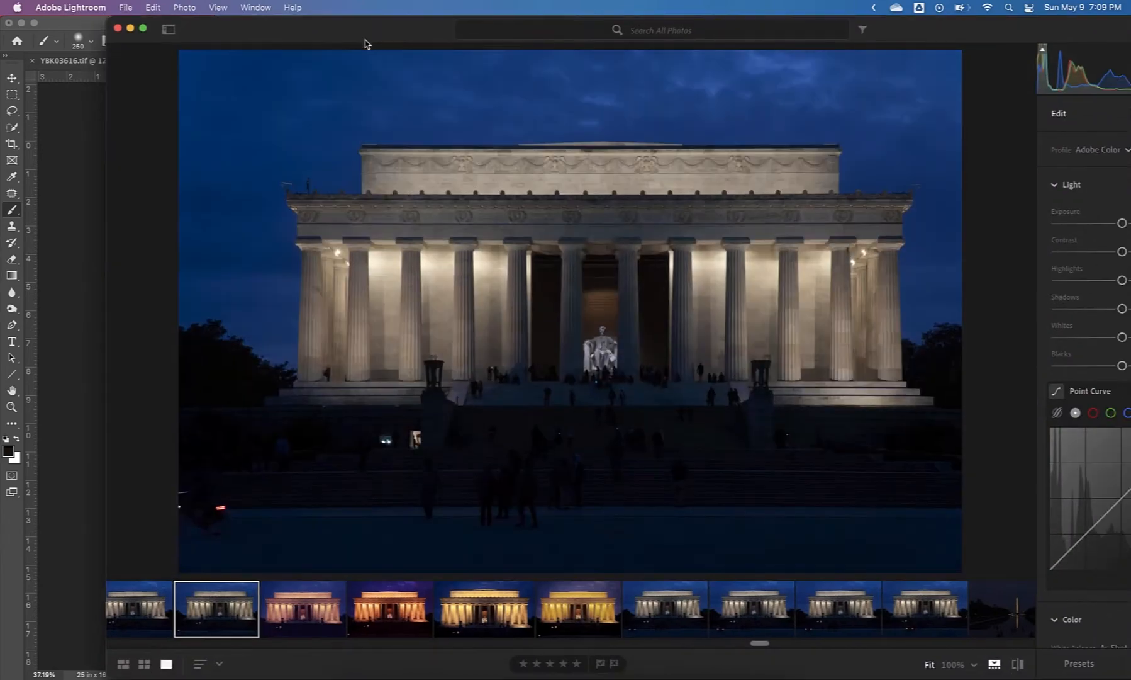
Enlarge the Lightroom window to full screen, browse the filmstrip and bring up the options for the selected memorial photo.
left_click(144, 29)
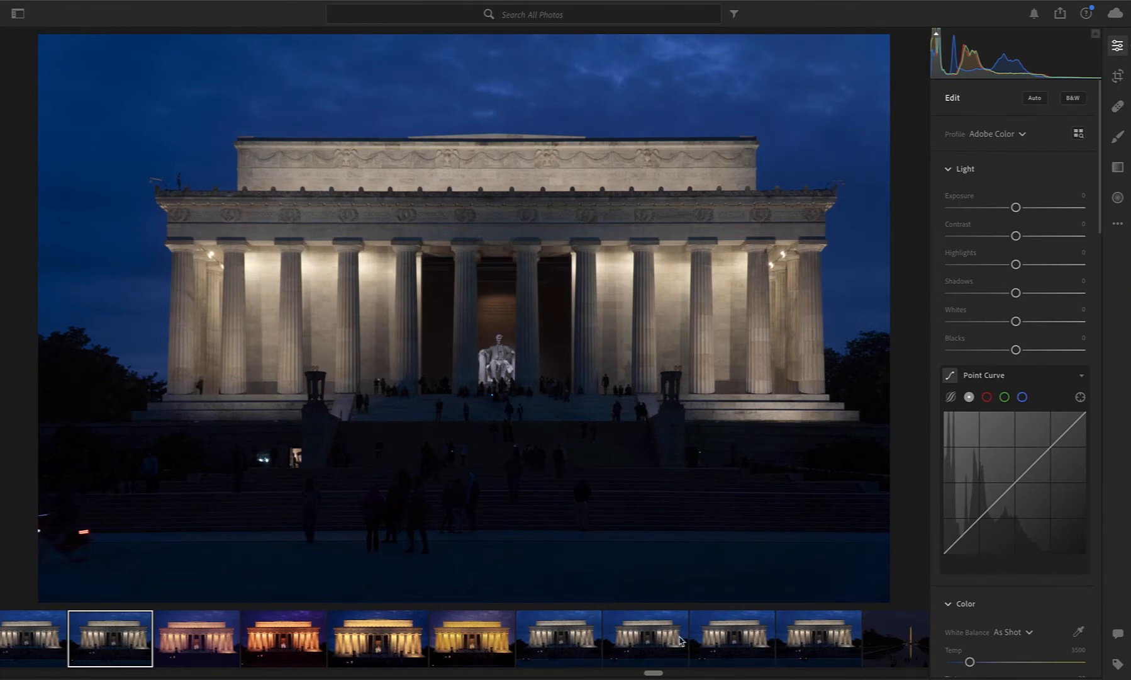
scroll(684, 640, "right", 3)
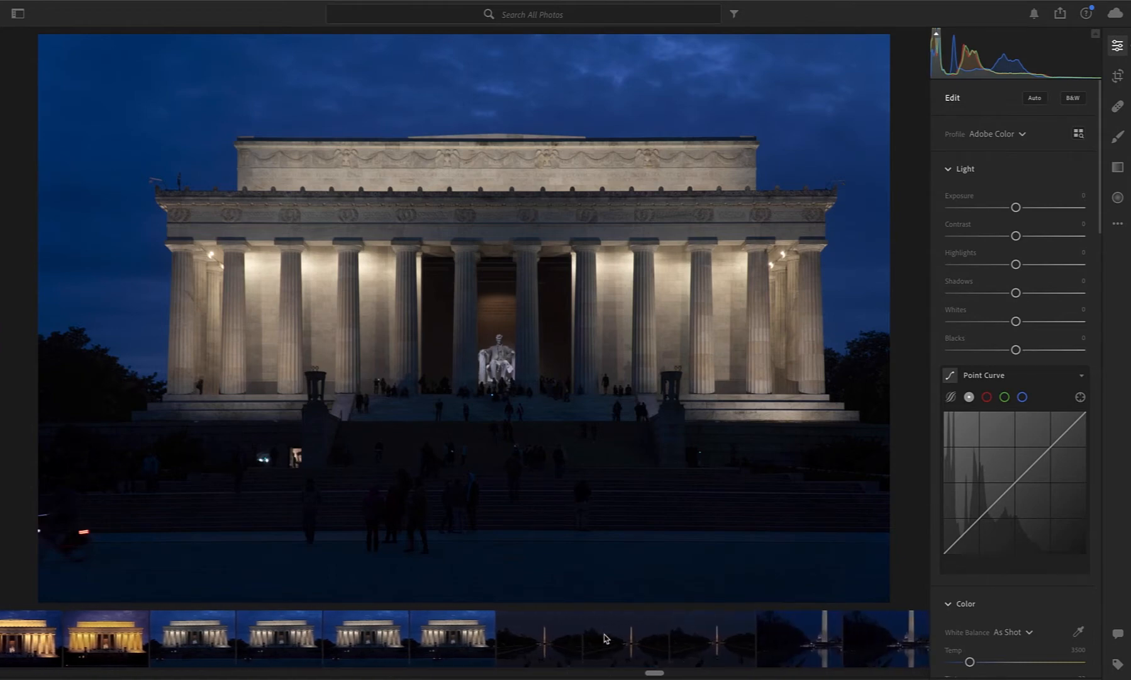
scroll(590, 637, "left", 5)
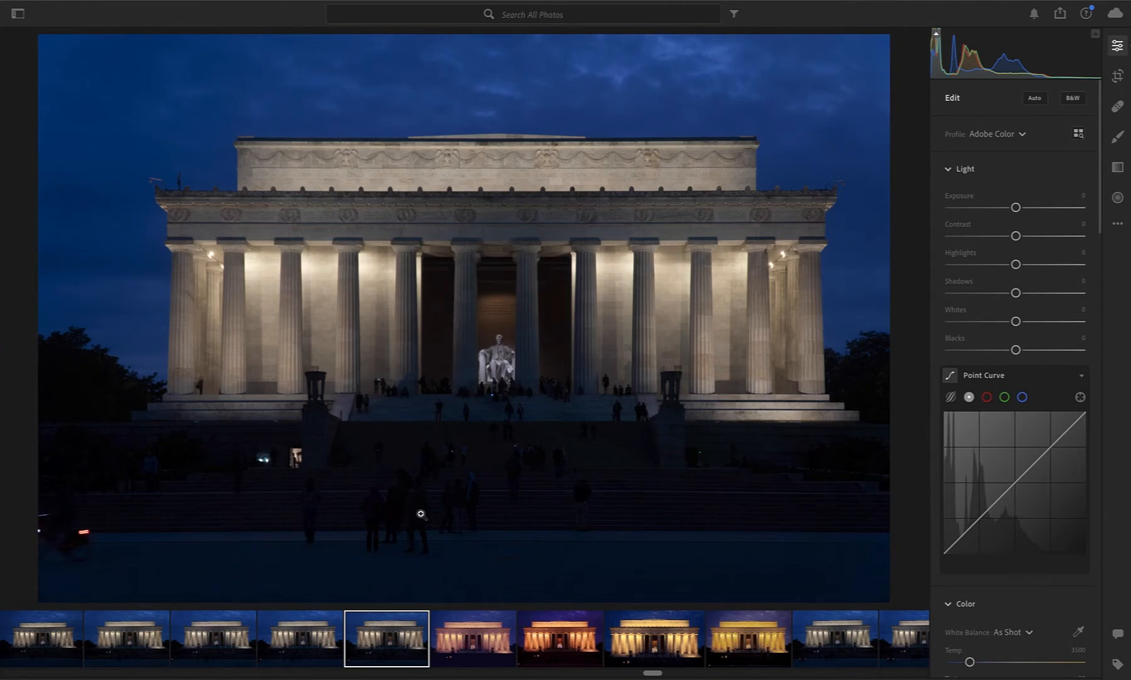
right_click(391, 640)
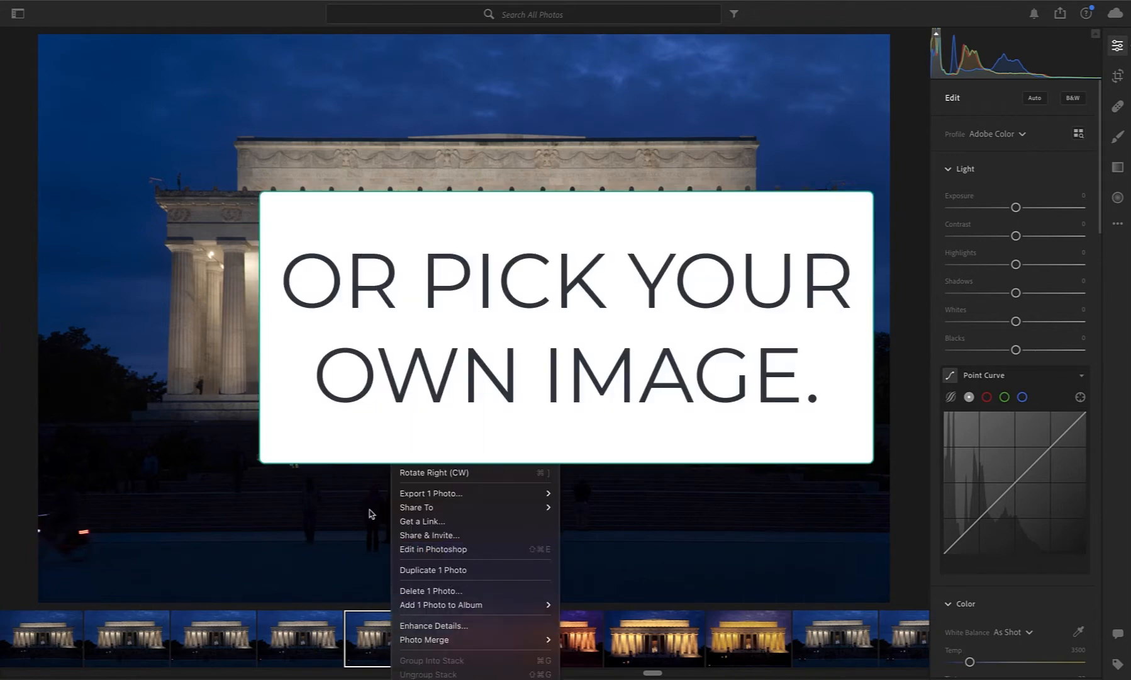
Leave Lightroom's full-screen view and switch to the SRH07286.tif document in Photoshop.
left_click(50, 25)
mouse_move(51, 4)
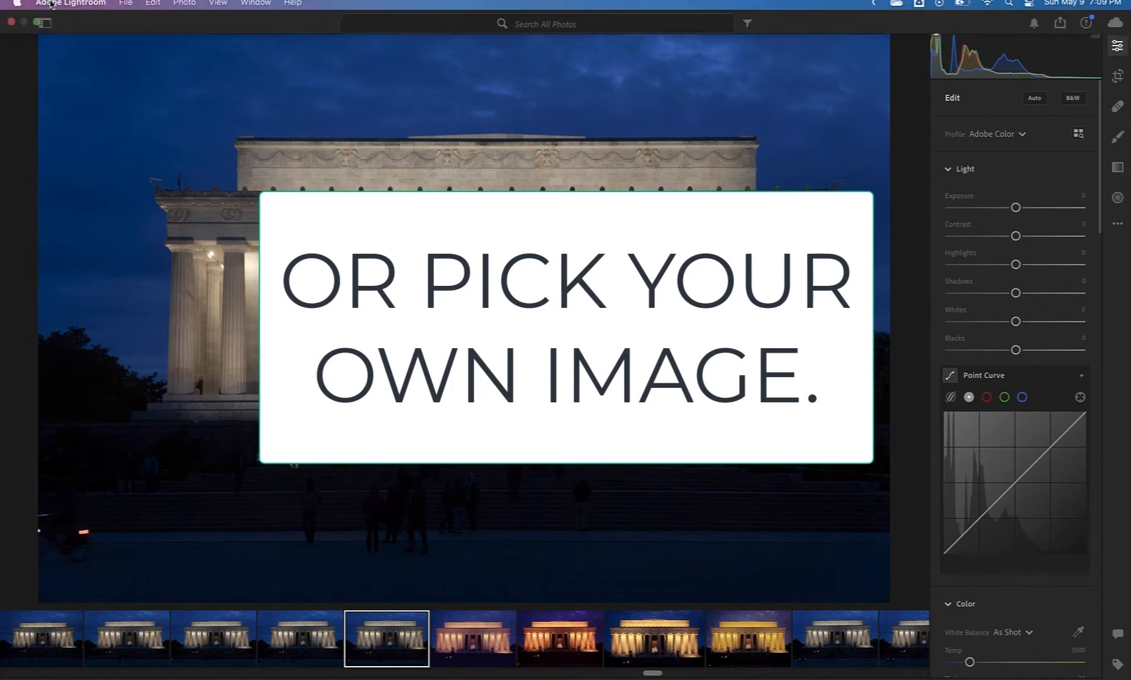
left_click(37, 29)
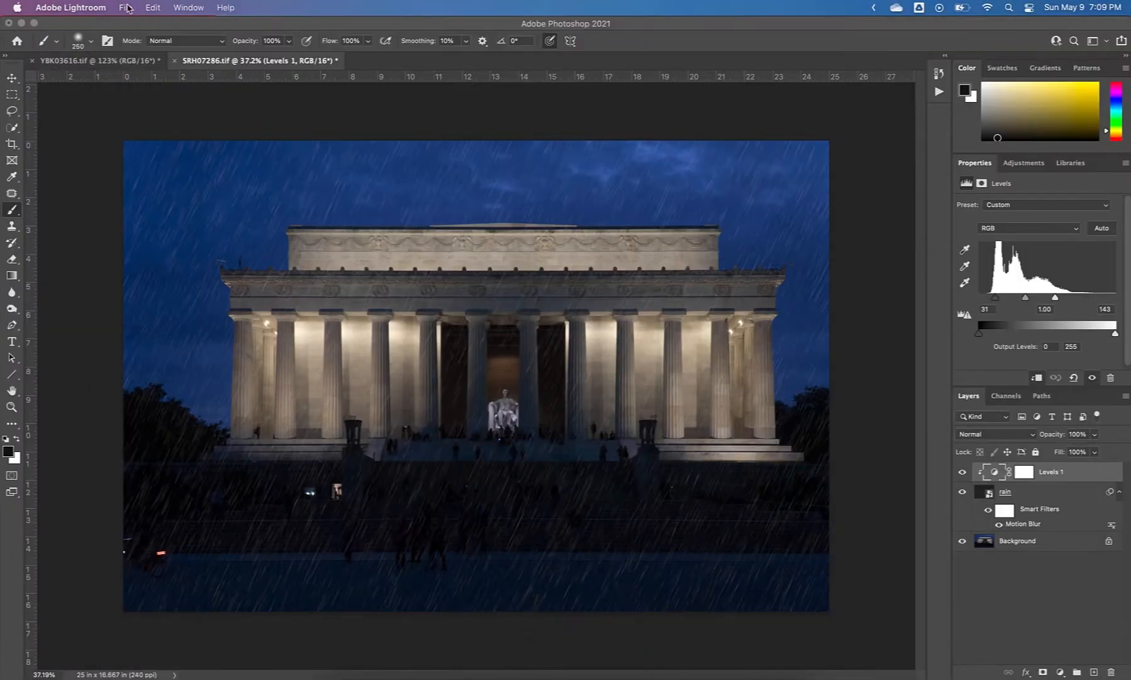
left_click(122, 30)
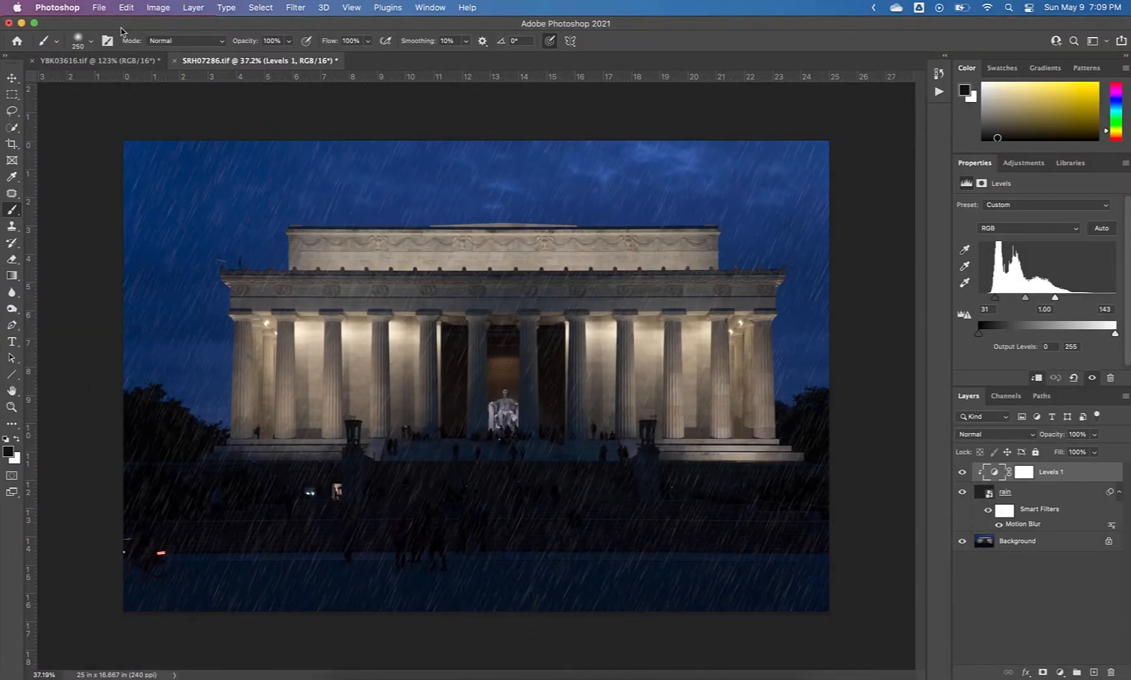
left_click(99, 8)
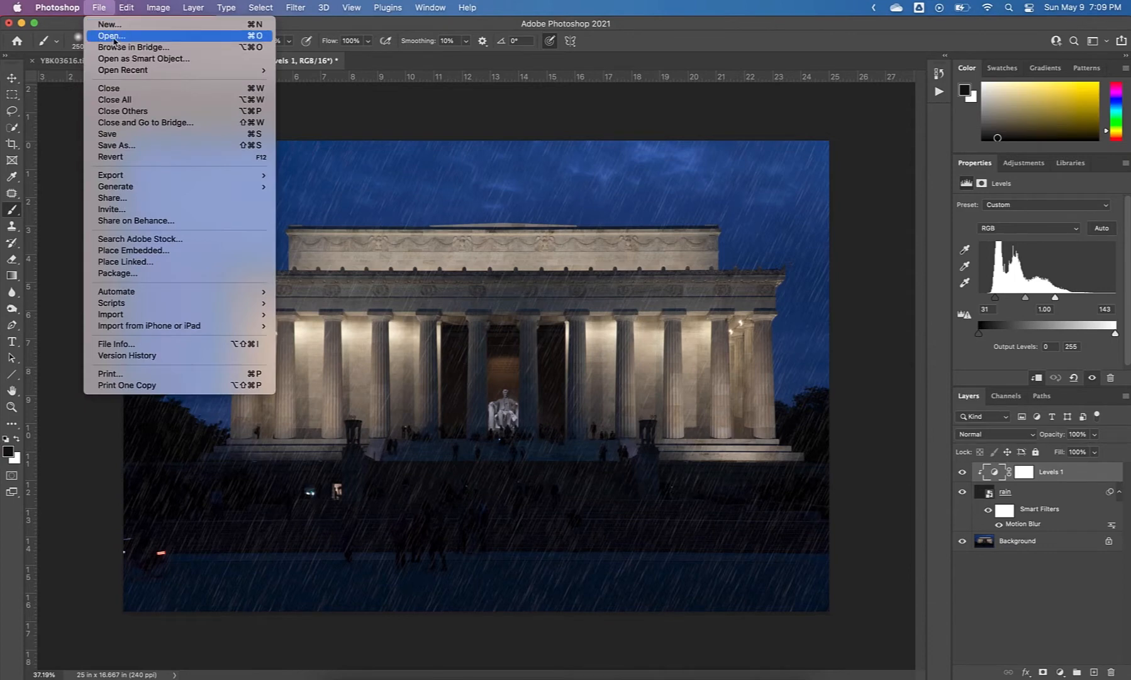
left_click(358, 29)
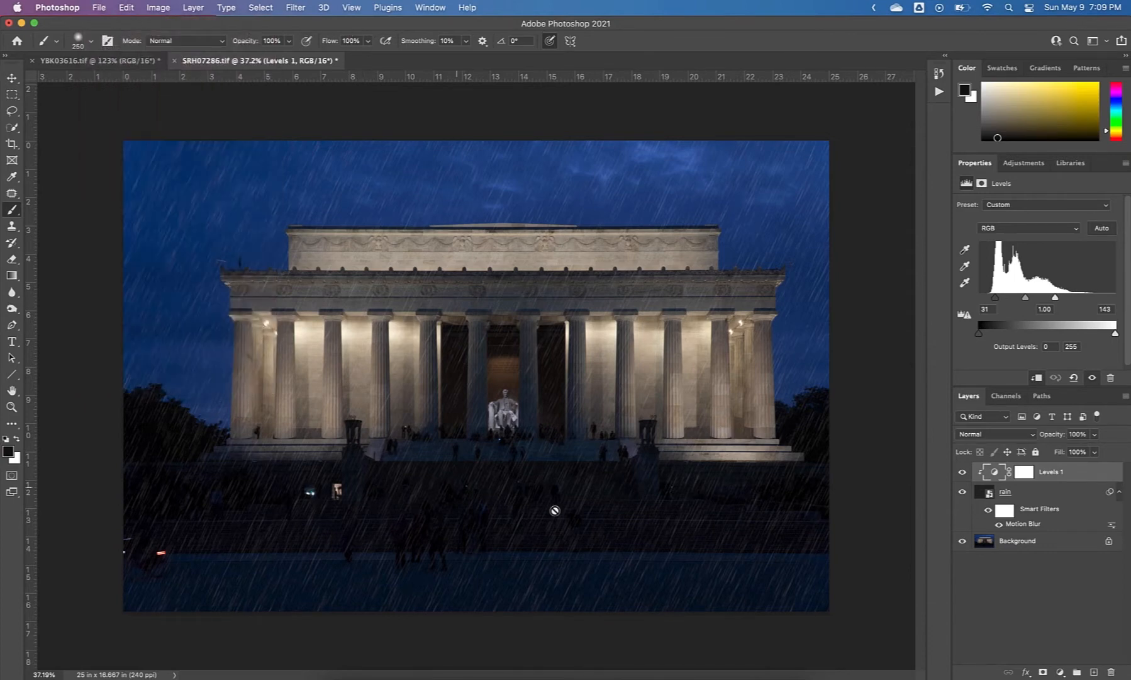
Delete the existing Levels 1 and rain layers so that only the Background layer is left.
left_click(1054, 499, "shift")
left_click_drag(1054, 498, 1110, 671)
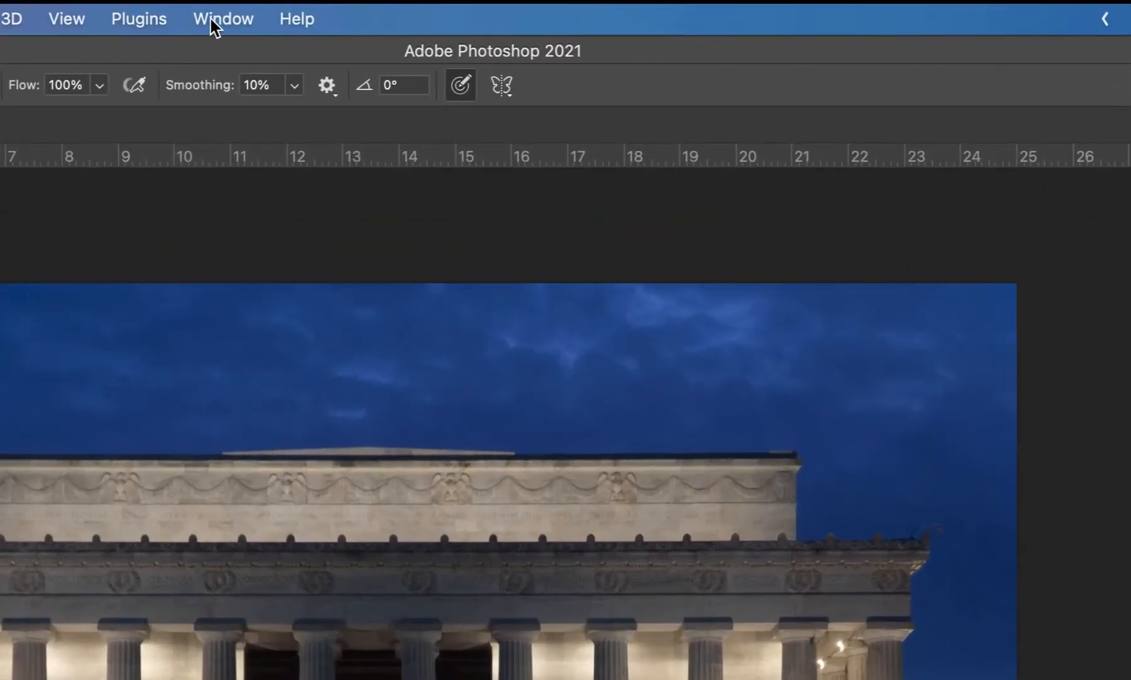
Reset the Essentials workspace to its default layout.
left_click(214, 20)
mouse_move(218, 74)
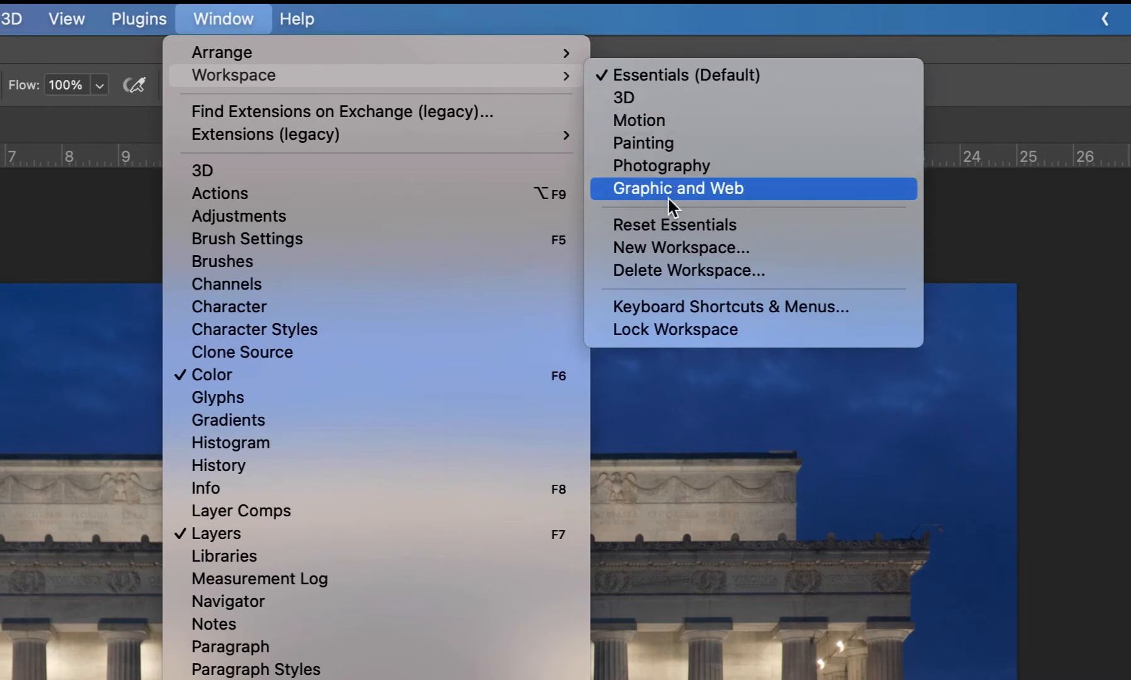
left_click(682, 224)
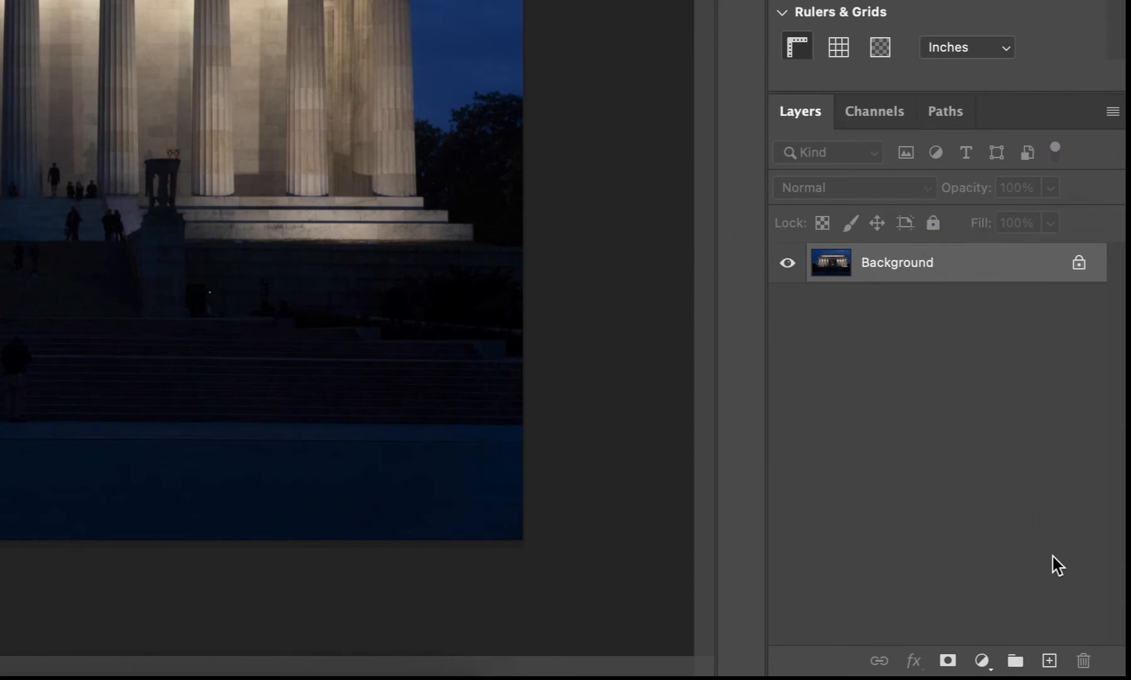
Add a new empty layer above the Background and name it Rain.
left_click(1050, 661)
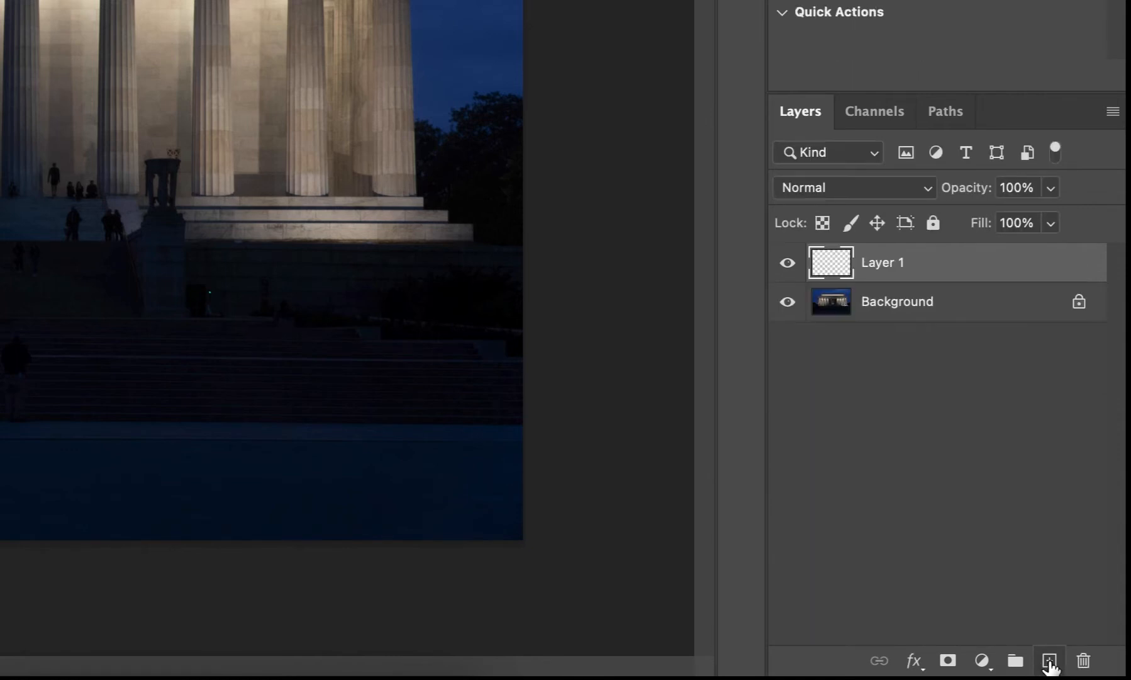
double_click(983, 267)
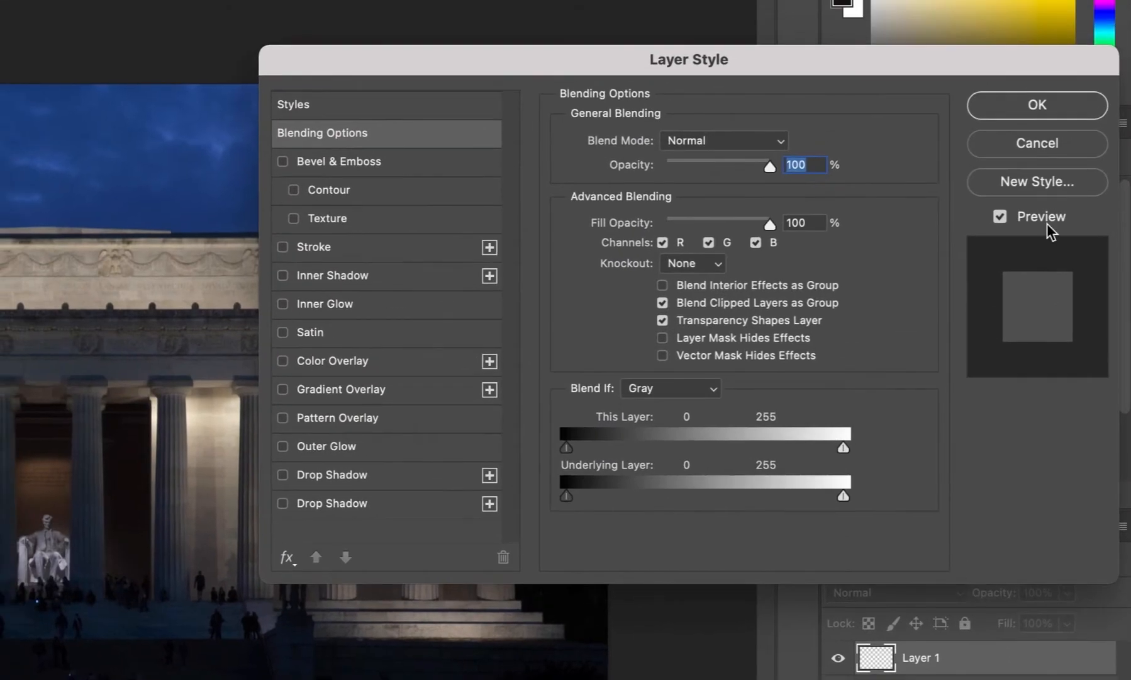
left_click(1053, 145)
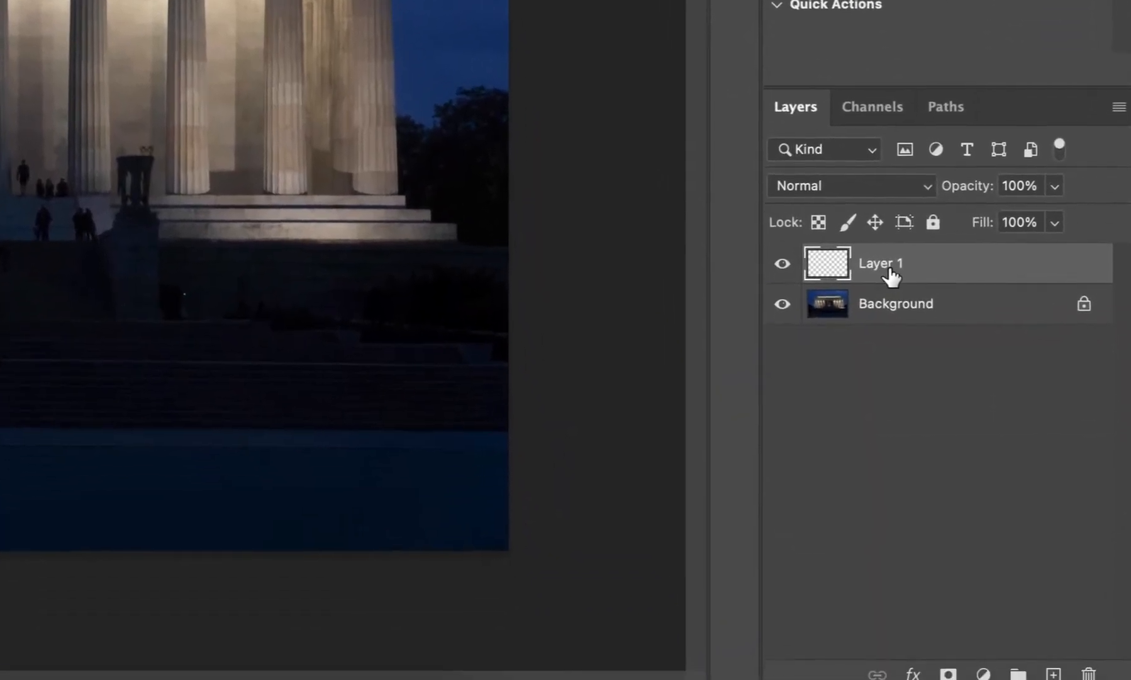
double_click(884, 269)
type("Rain")
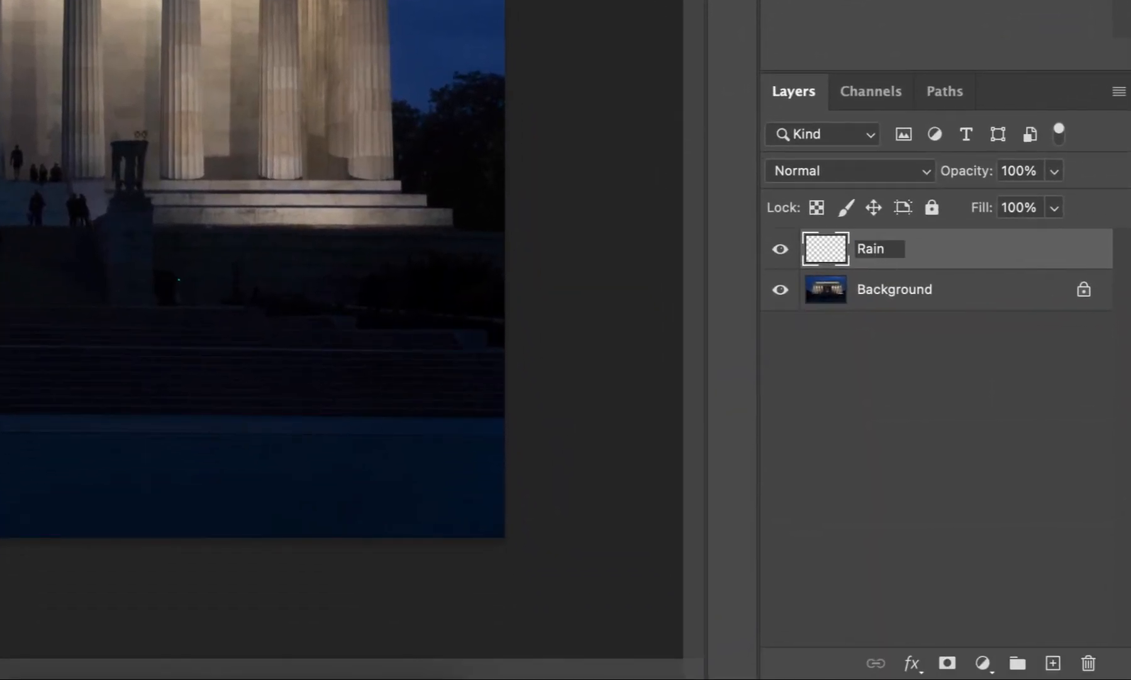
key("Return")
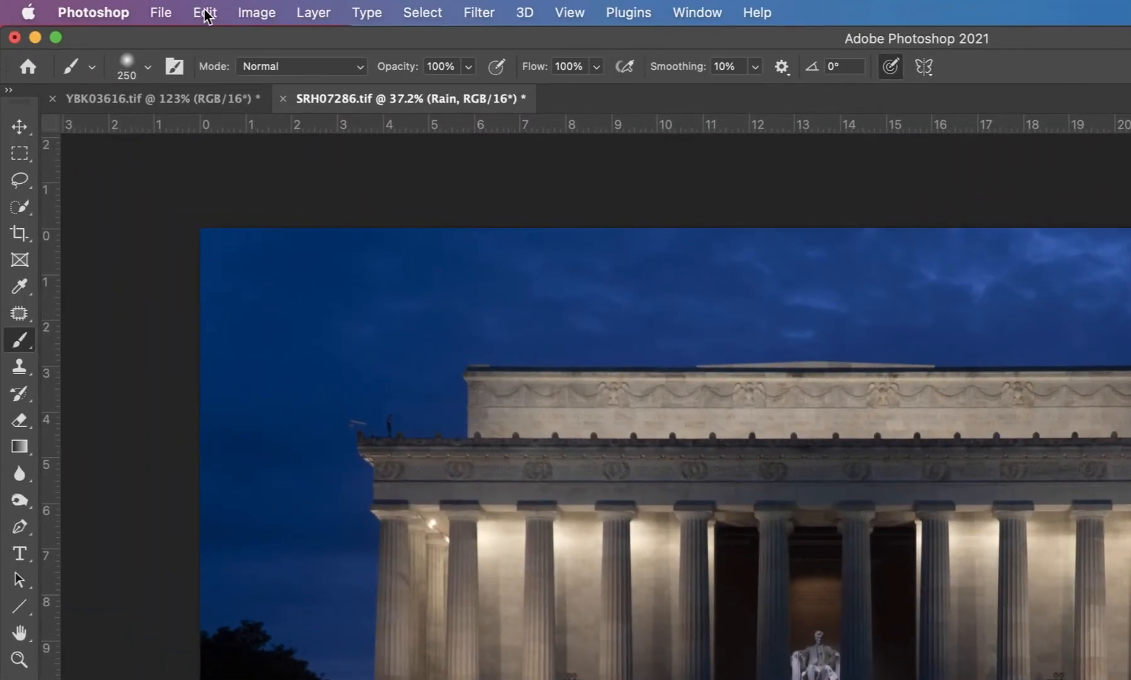
Fill the Rain layer with Black in Normal mode at 100% opacity.
left_click(207, 14)
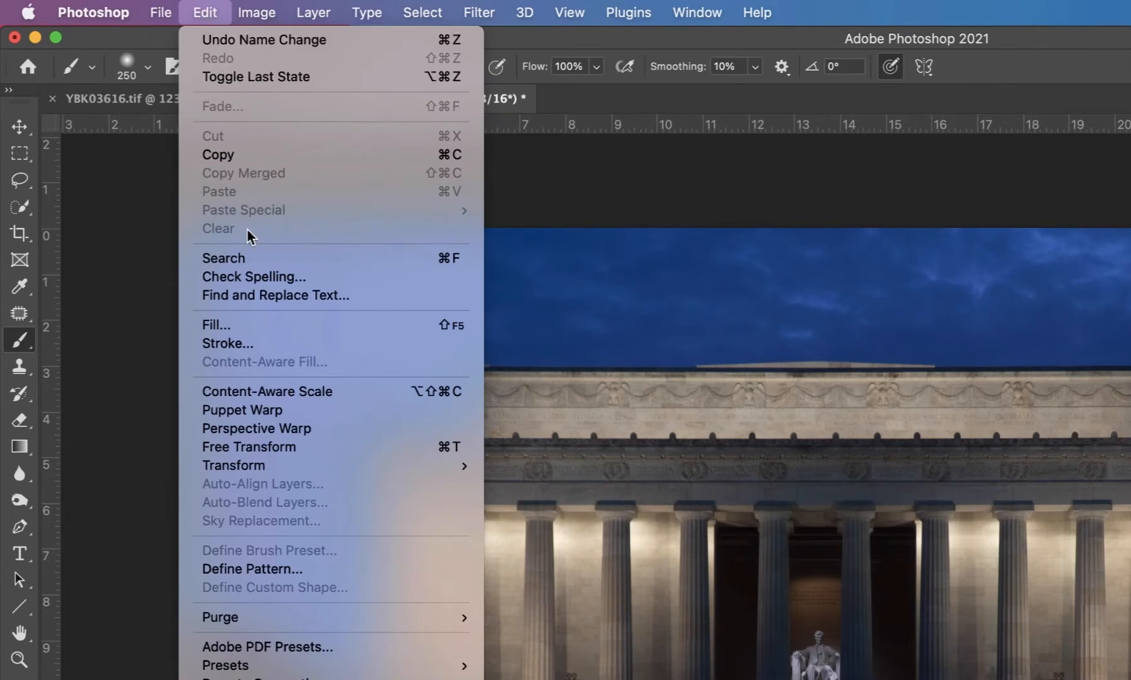
left_click(254, 324)
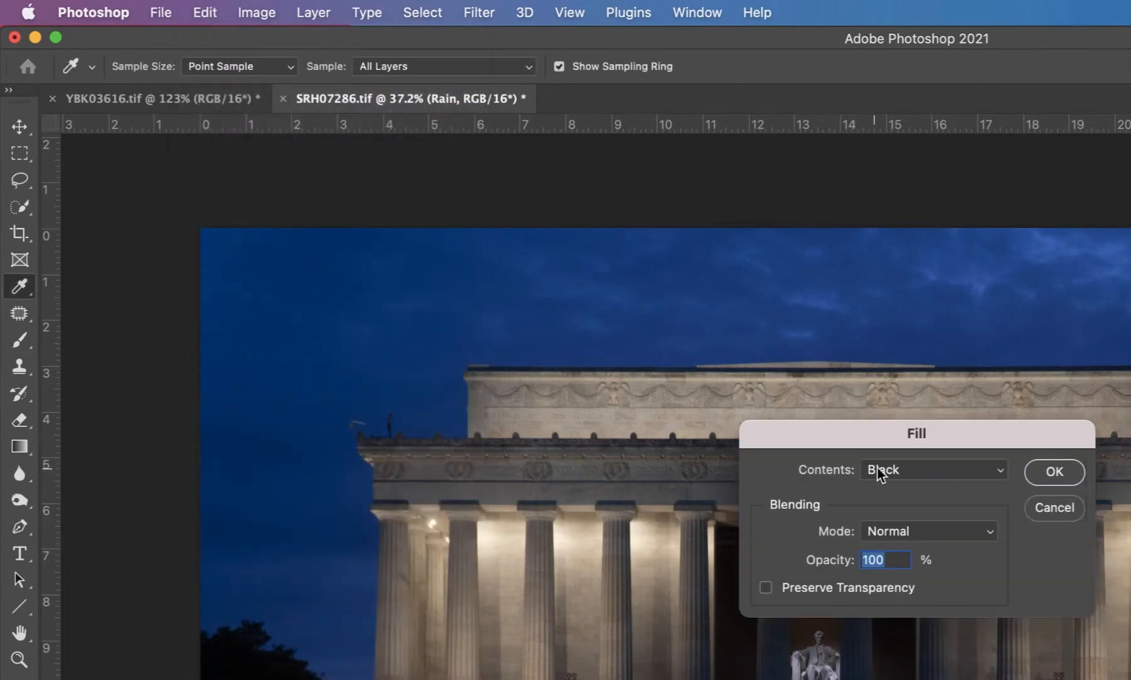
left_click(903, 471)
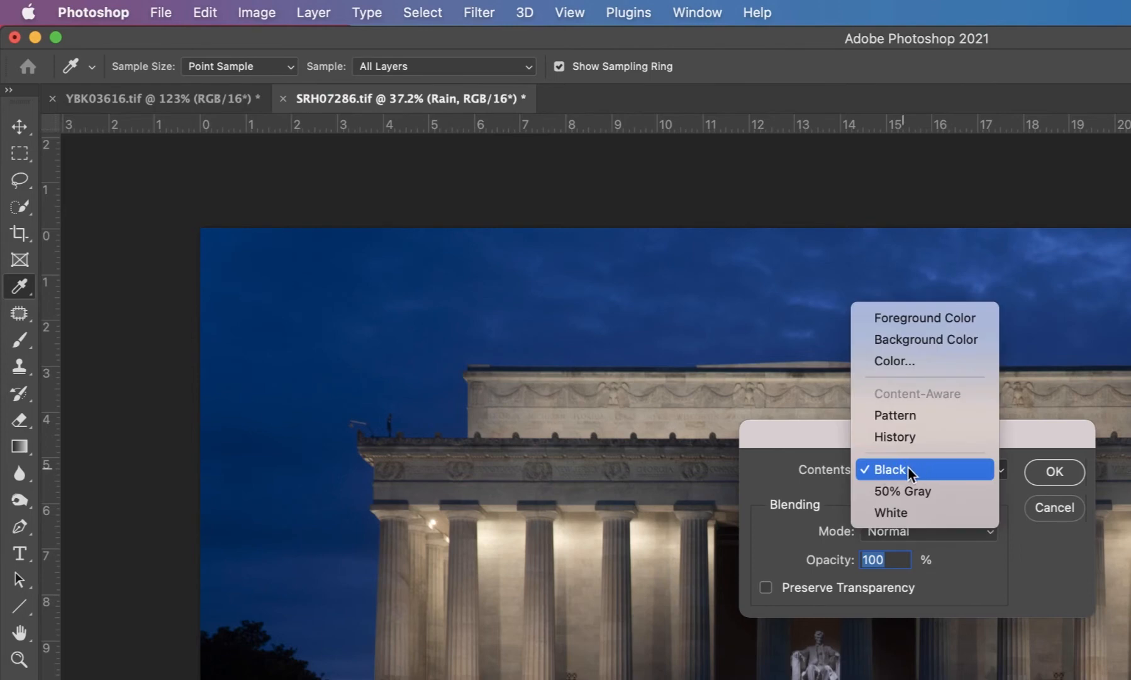
left_click(924, 472)
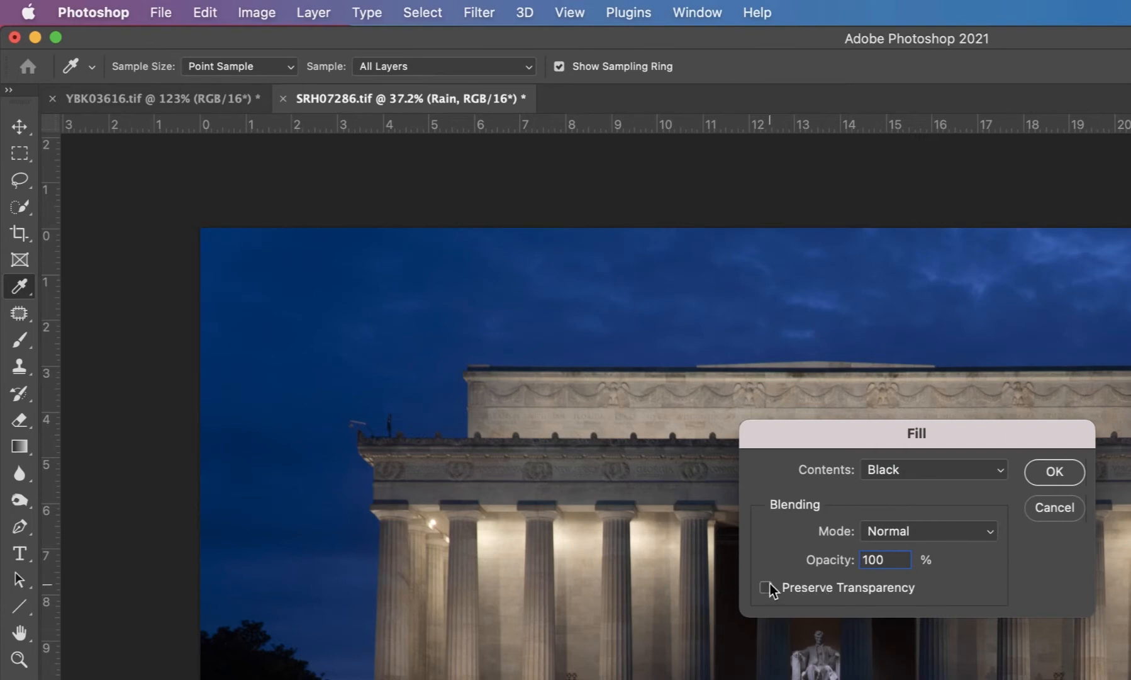
left_click(1054, 472)
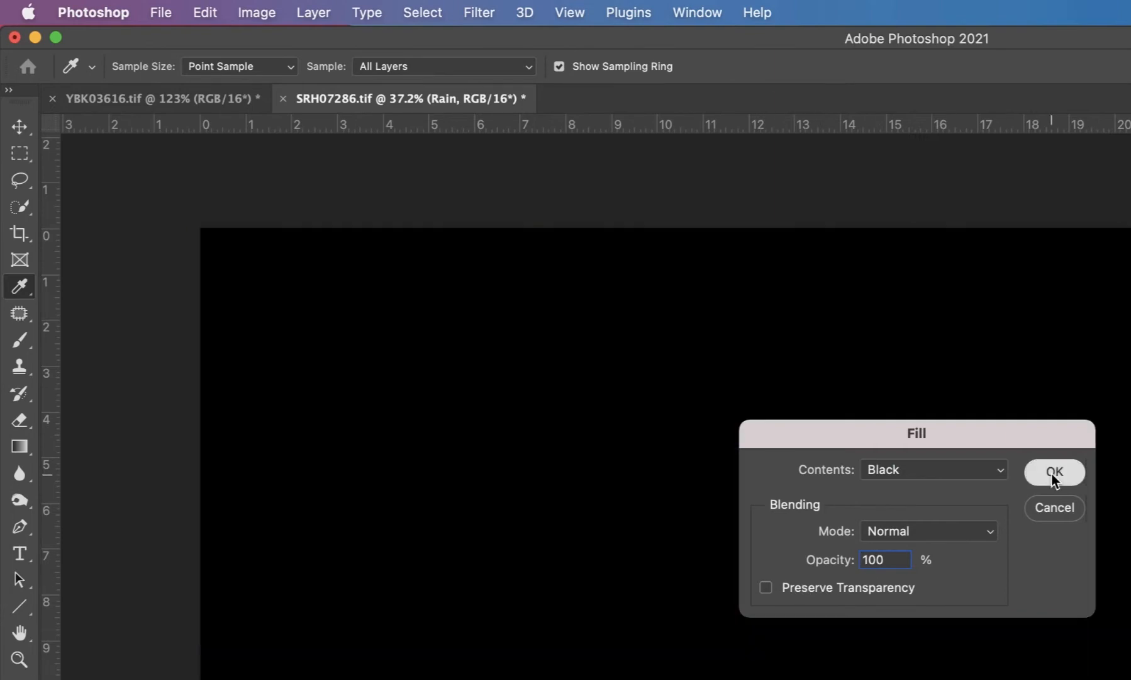
key("b")
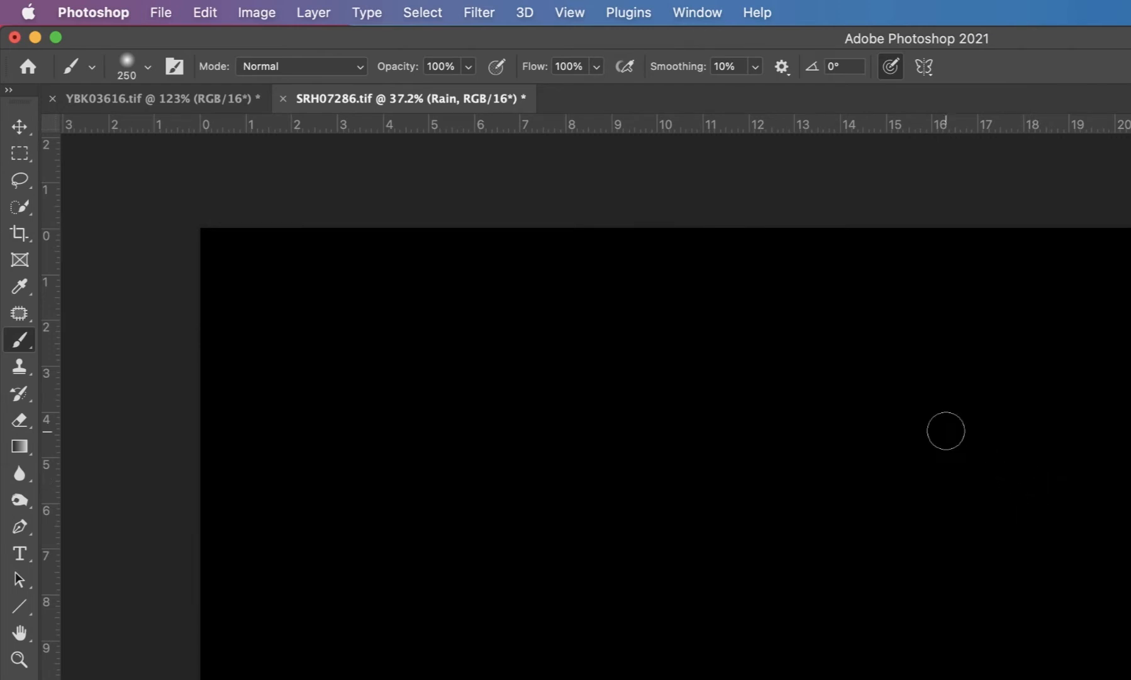
Apply the Add Noise filter to the Rain layer at 25% with Gaussian distribution and Monochromatic enabled.
left_click(475, 15)
mouse_move(513, 335)
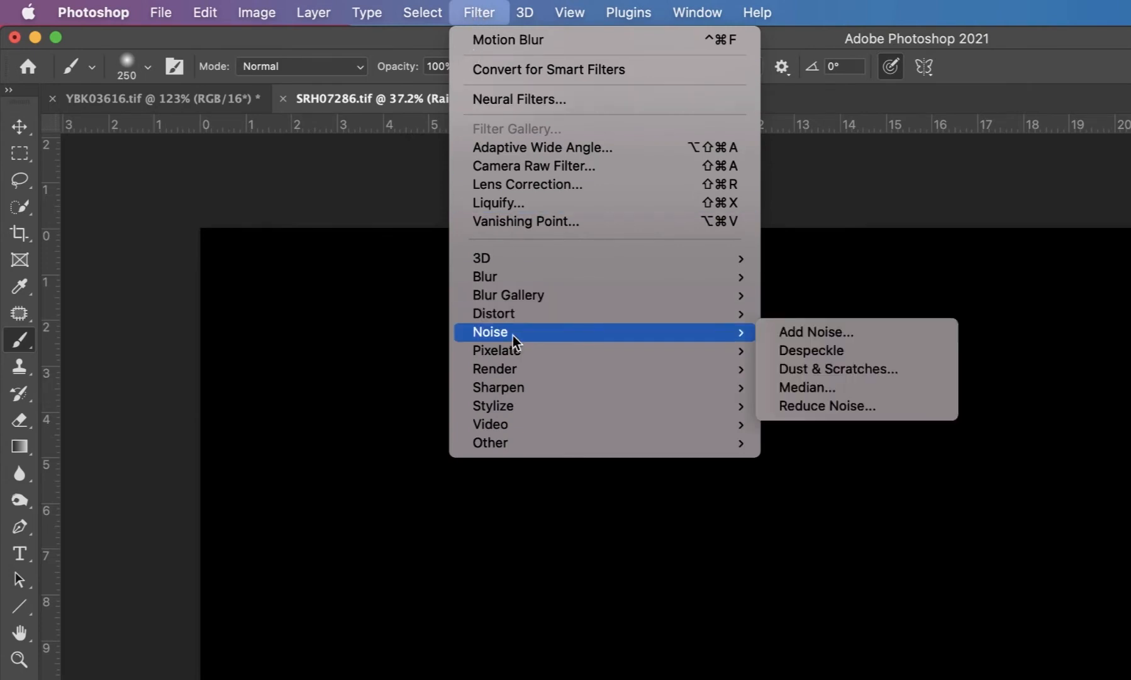
left_click(849, 338)
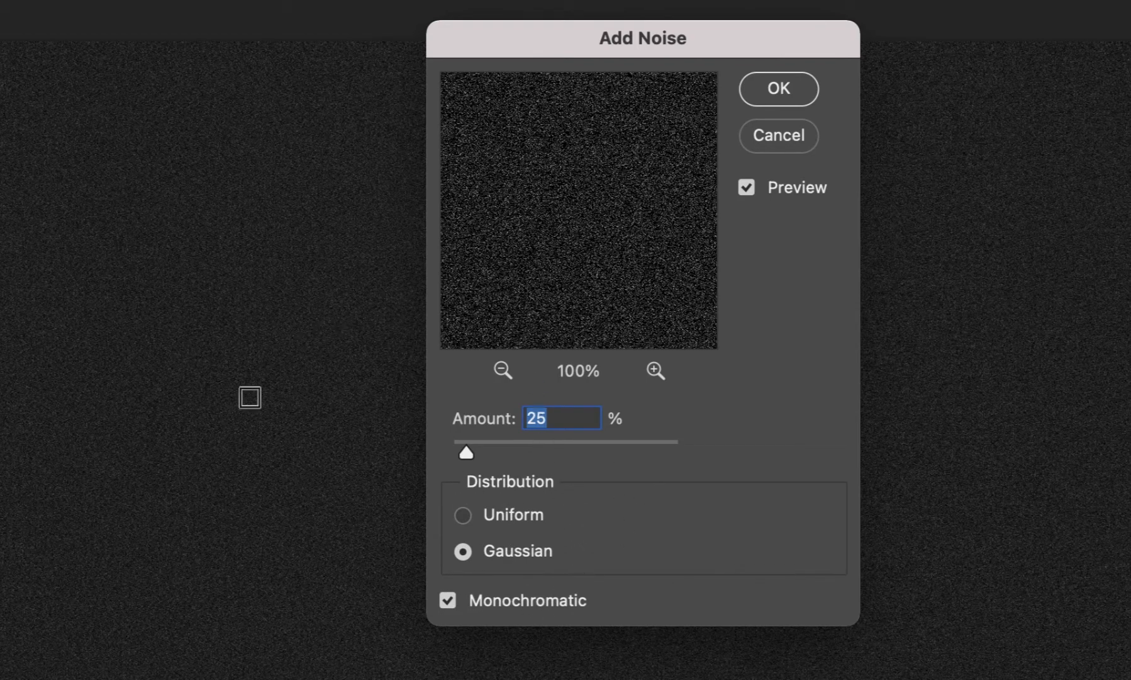
left_click(780, 87)
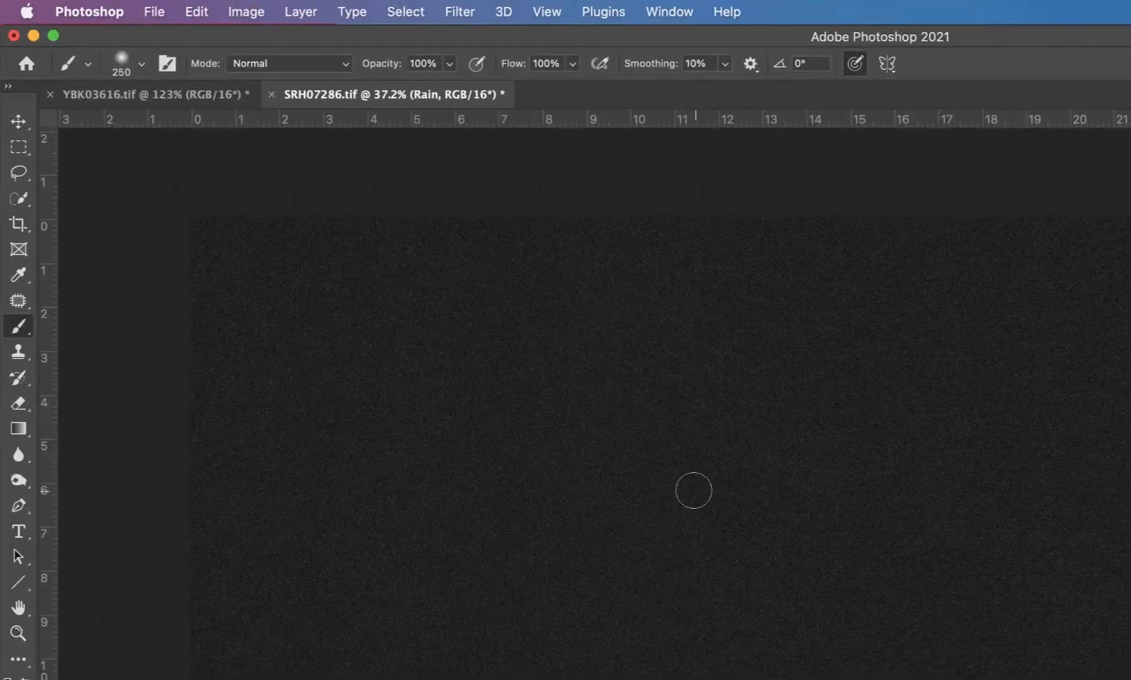
Scale the Rain layer proportionally to 400% in width and height.
left_click(195, 11)
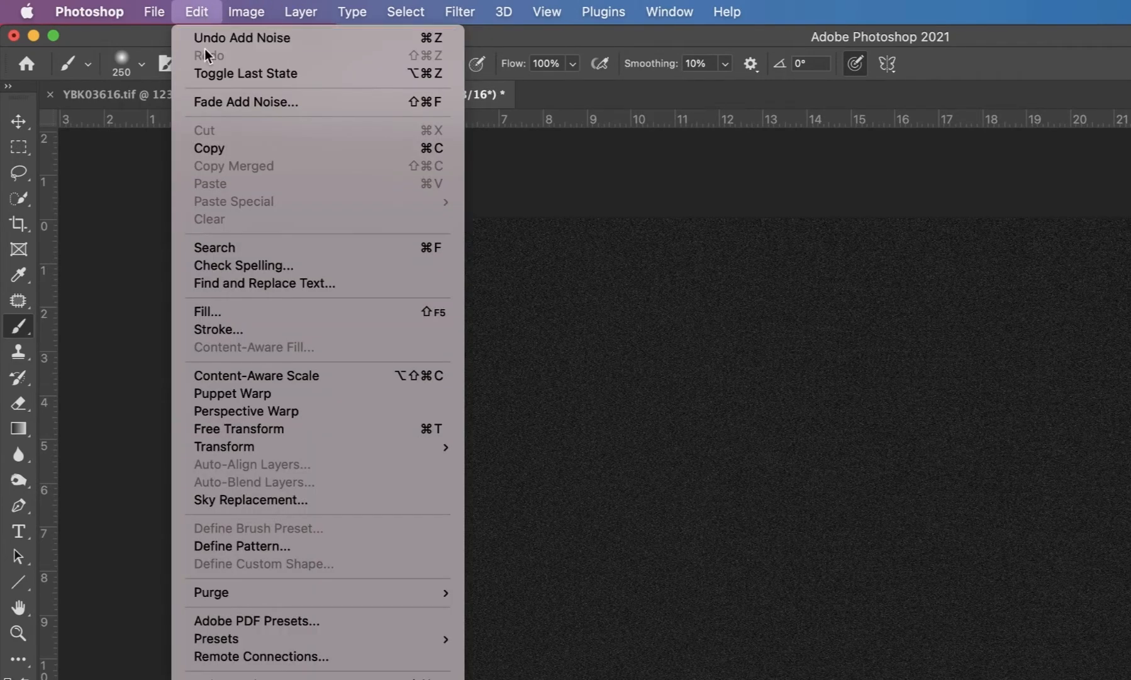
mouse_move(226, 450)
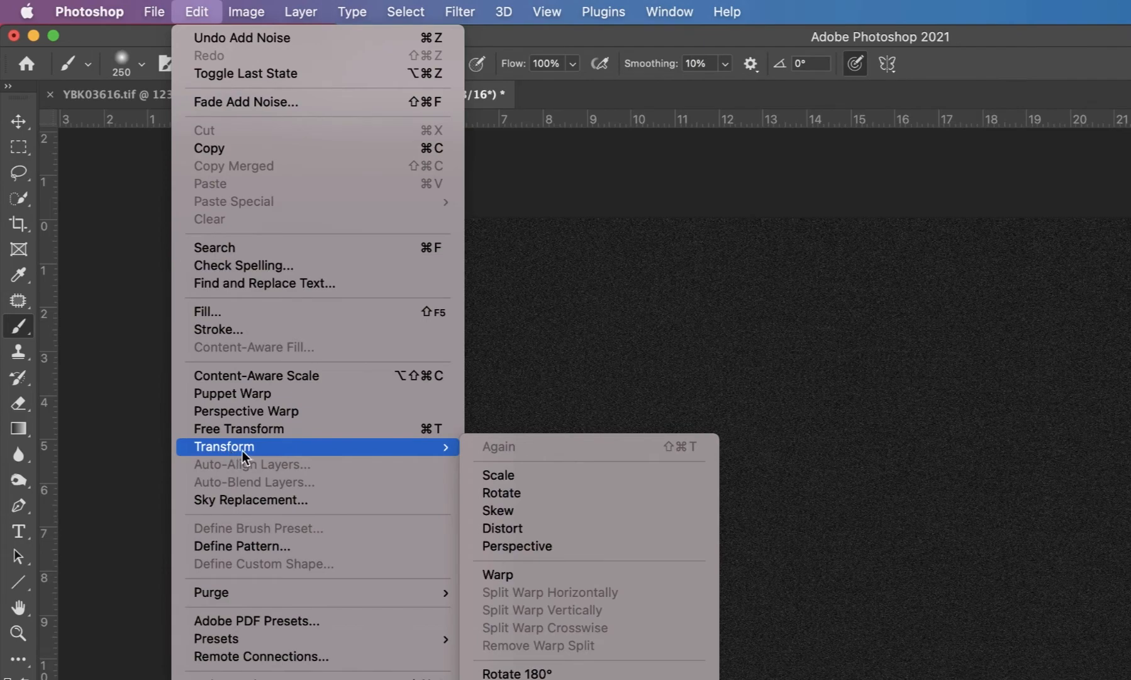
left_click(509, 475)
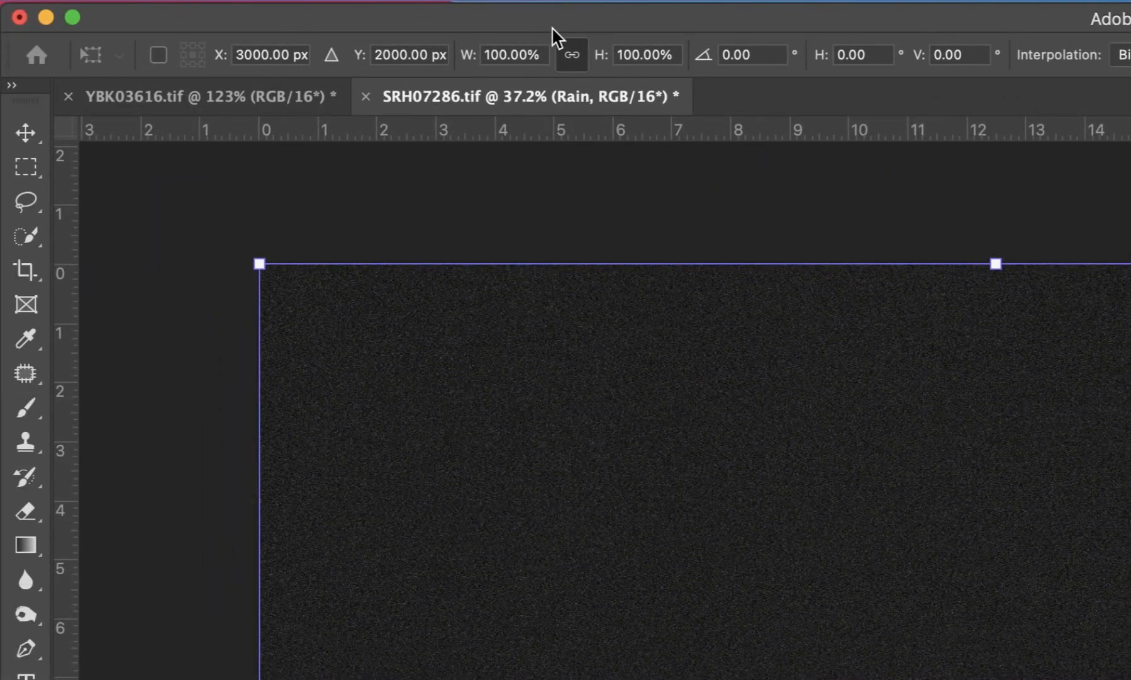
left_click(571, 58)
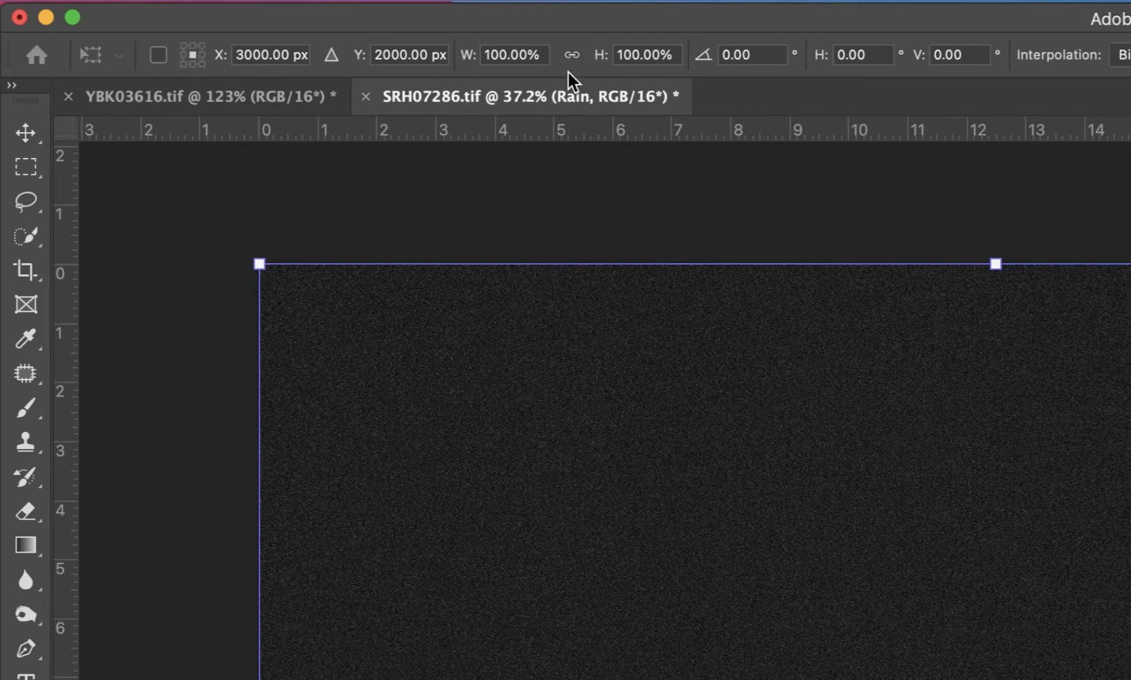
left_click(572, 58)
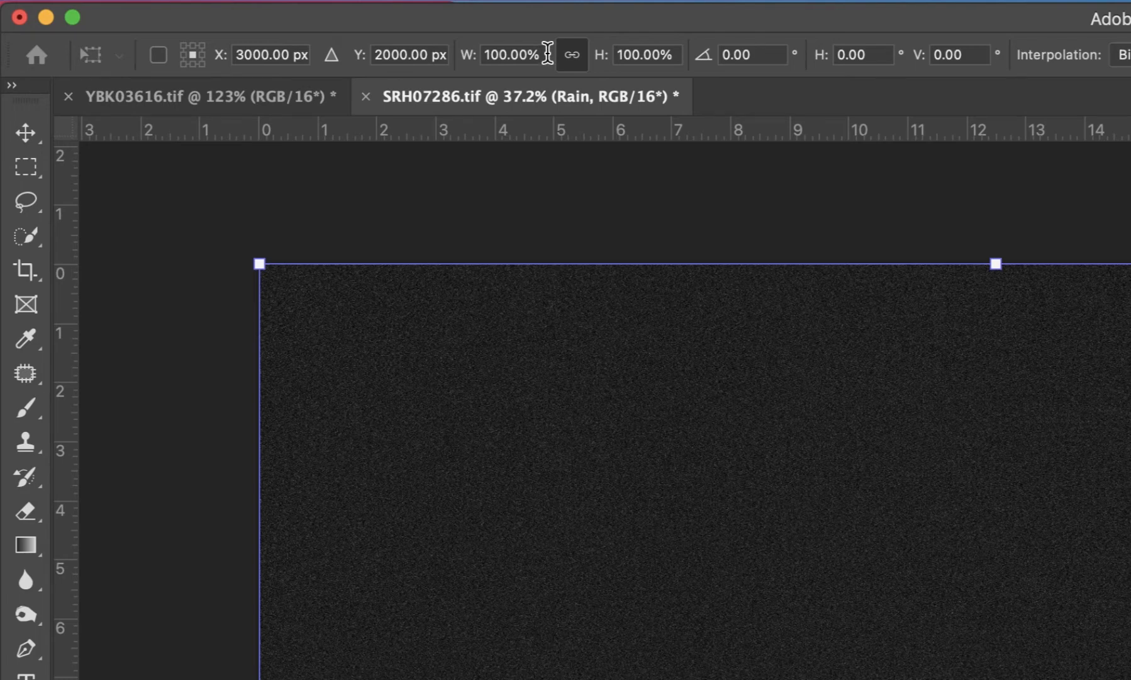
left_click_drag(545, 54, 484, 51)
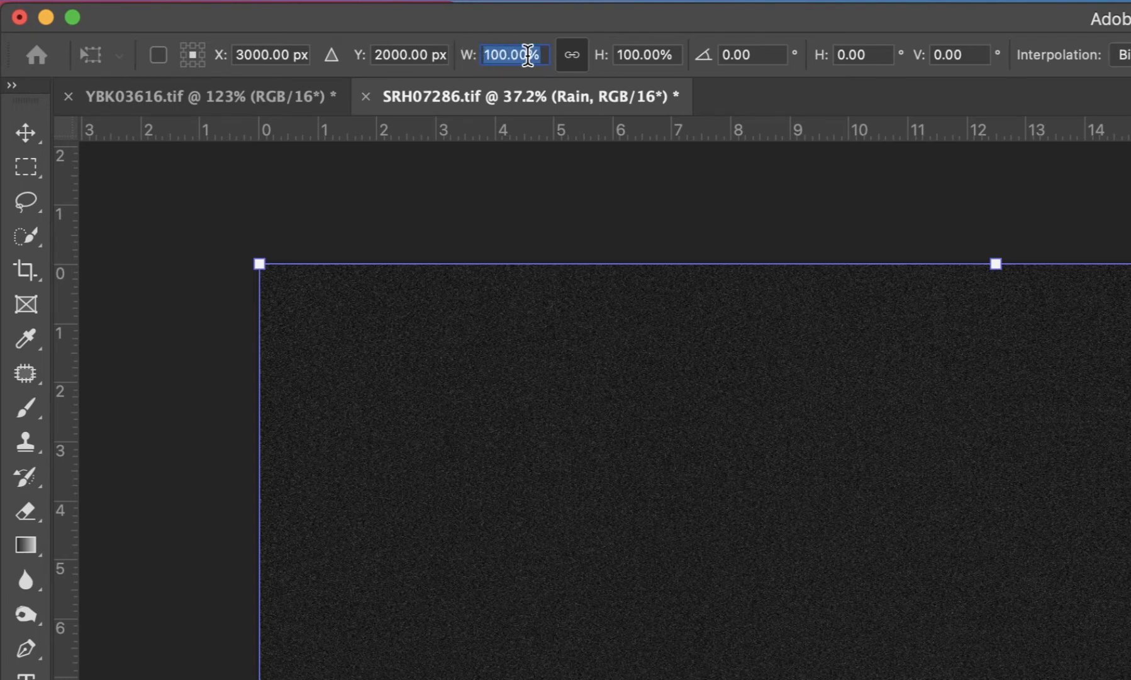
type("400")
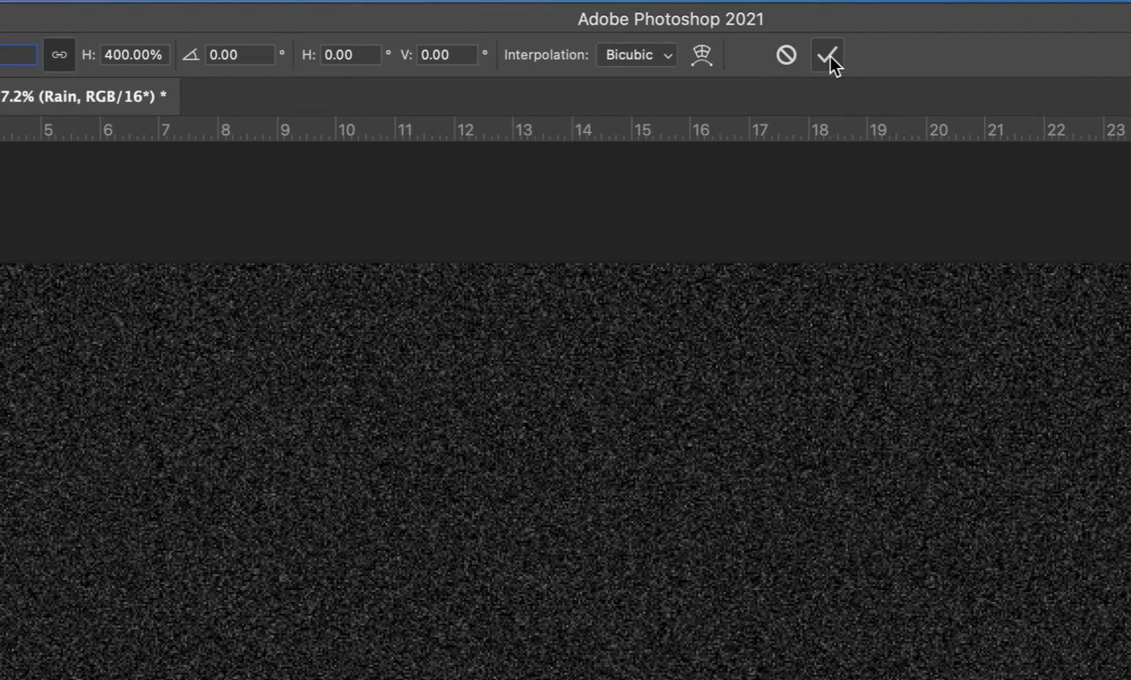
left_click(829, 55)
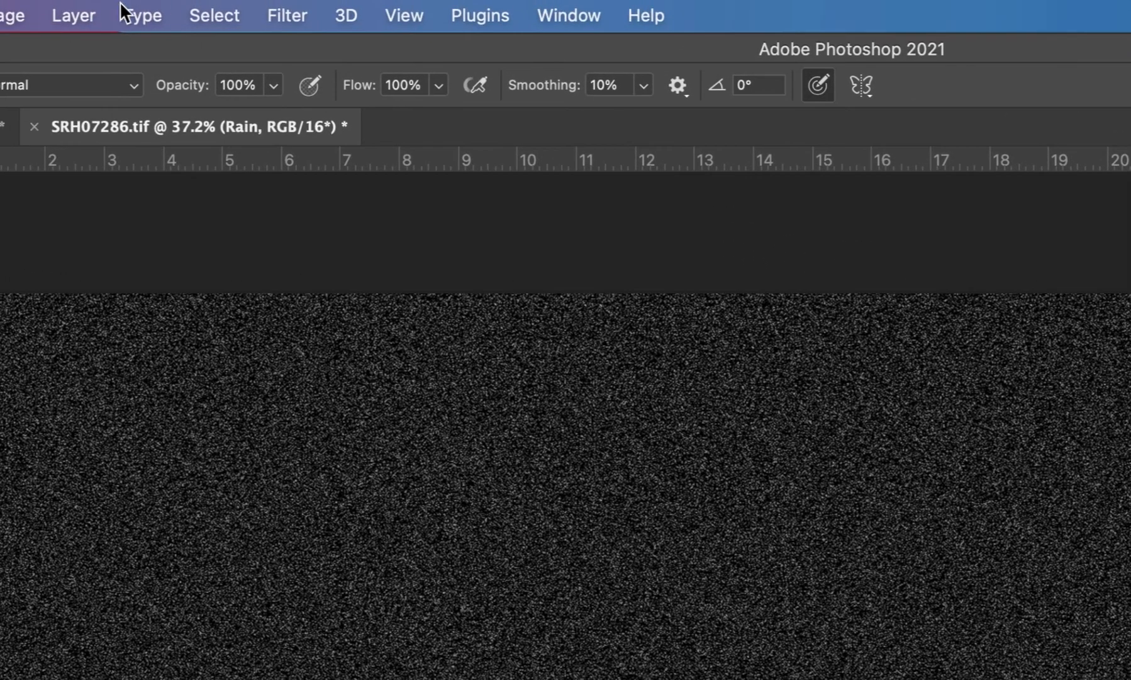
Crop the Rain layer's overflow to the canvas bounds using a select-all selection, and clear the selection.
left_click(212, 16)
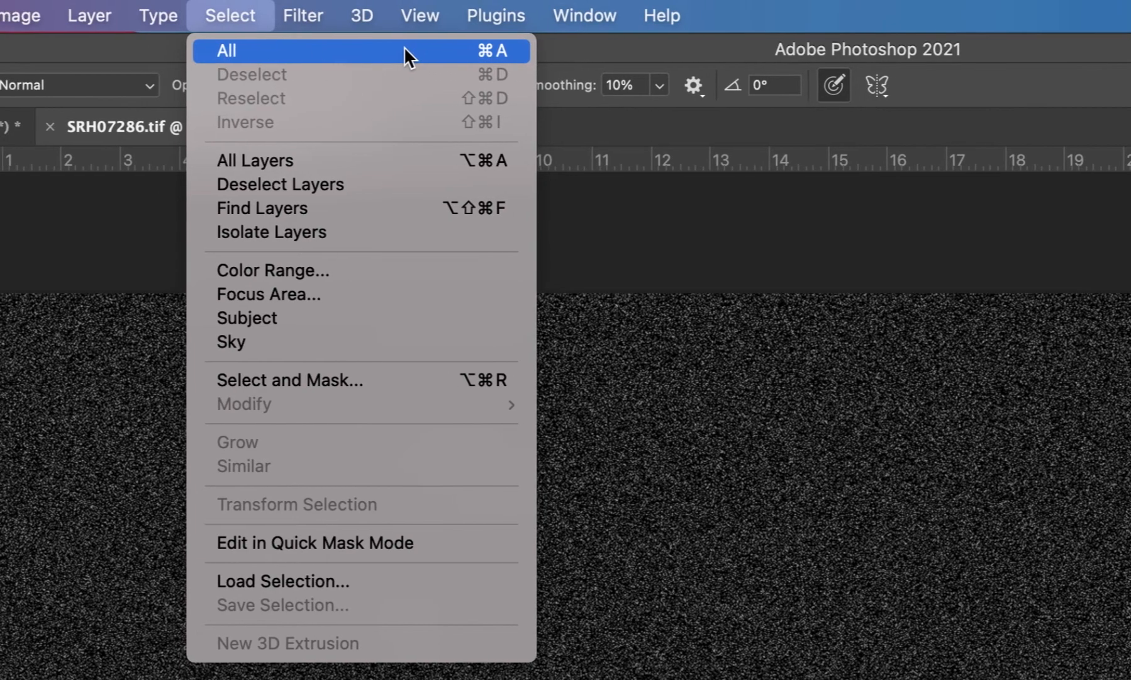
left_click(444, 53)
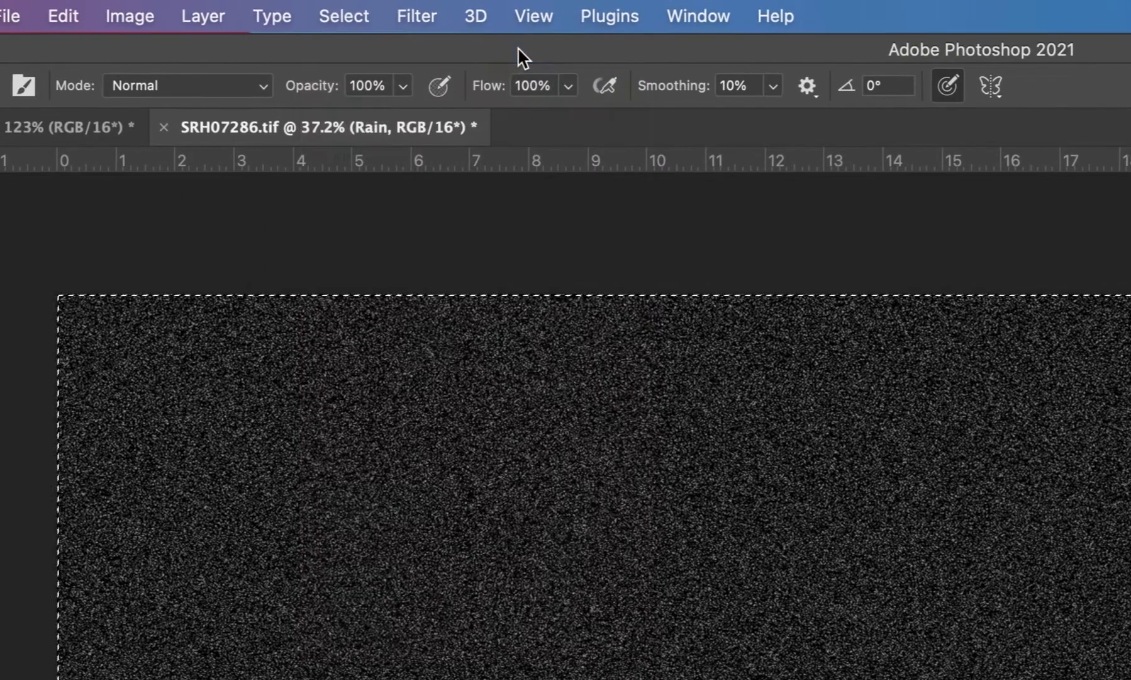
left_click(144, 19)
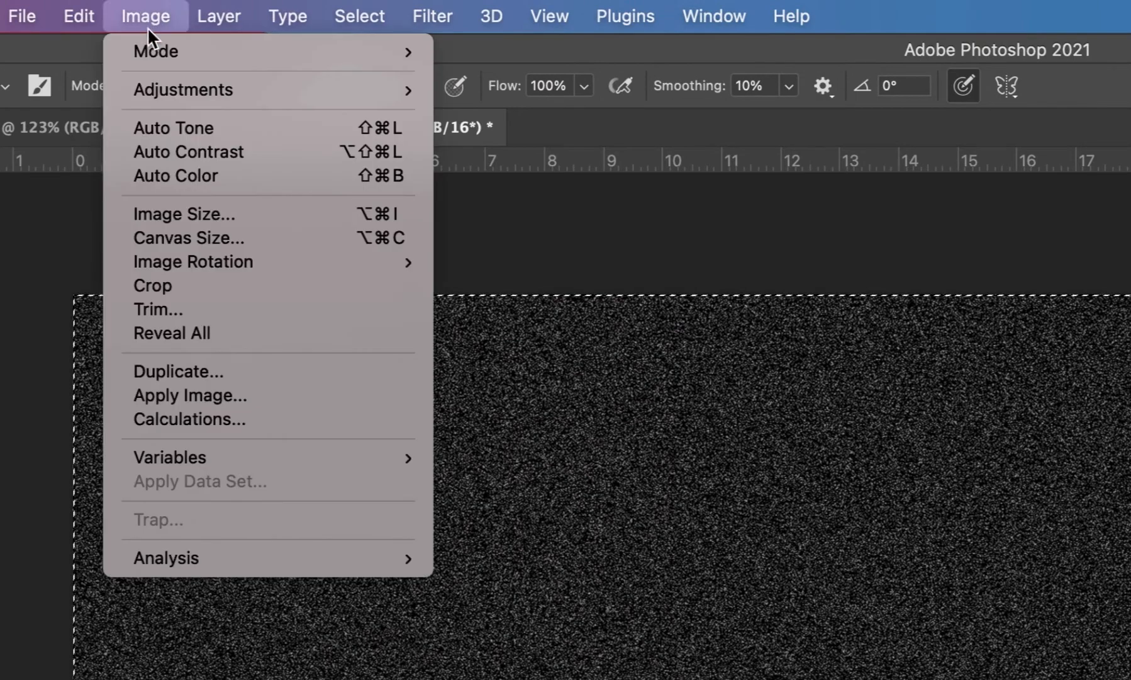
left_click(190, 285)
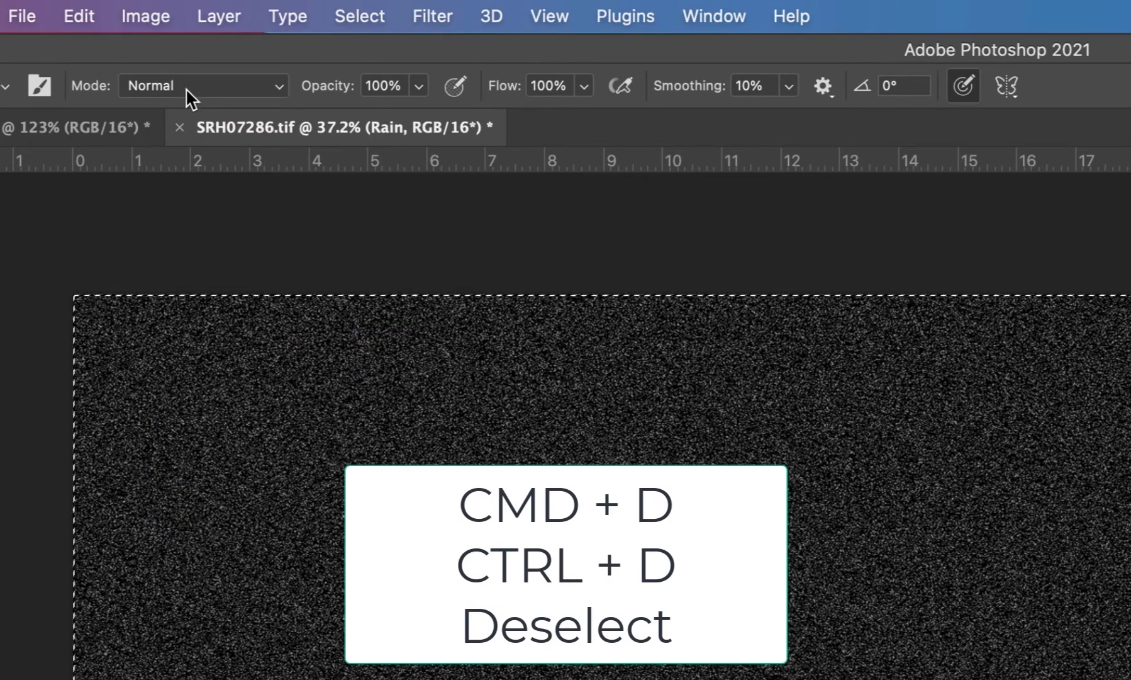
key("super+d")
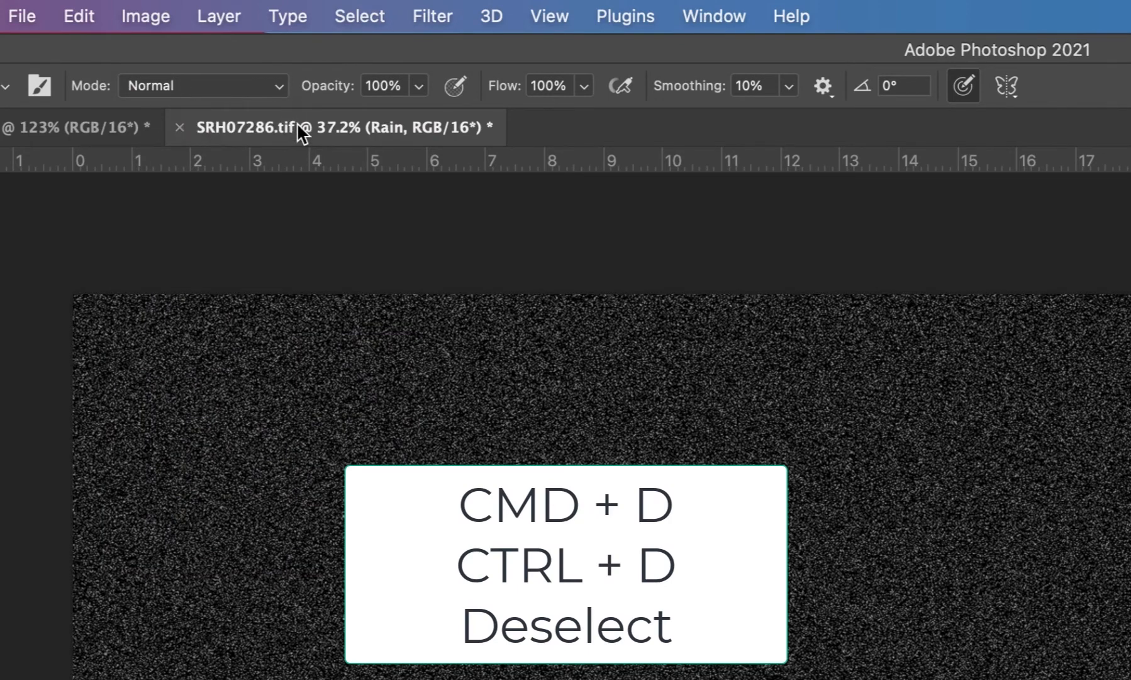
left_click(360, 16)
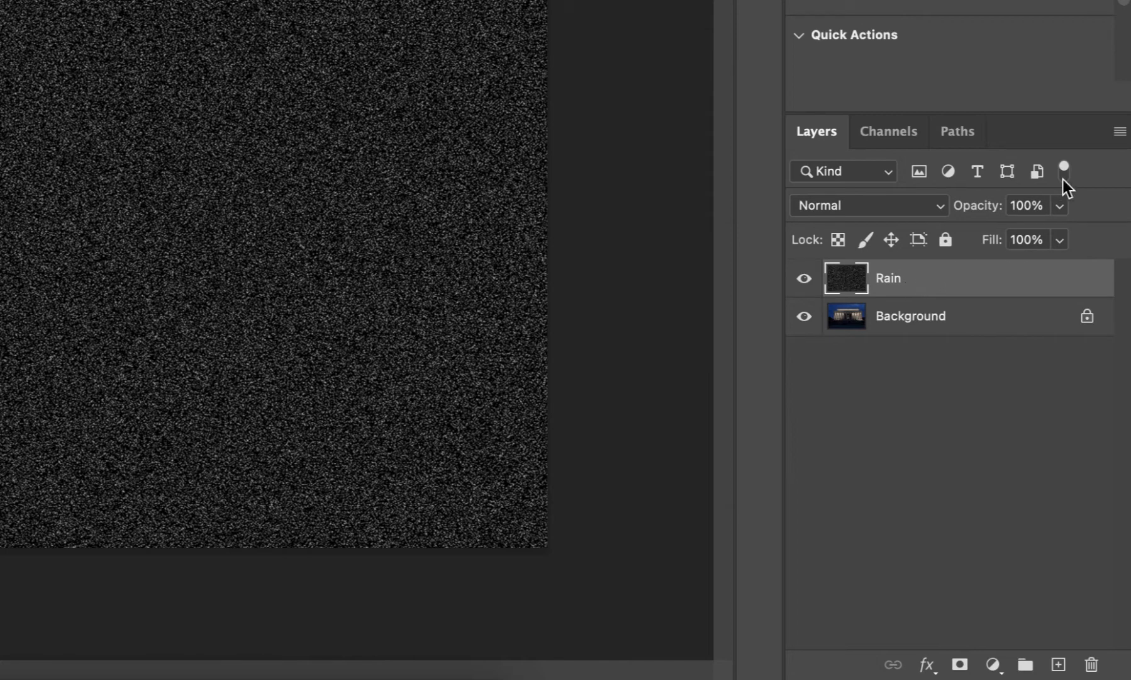
Convert the Rain layer to a Smart Object and set its blending mode to Screen.
left_click(1121, 133)
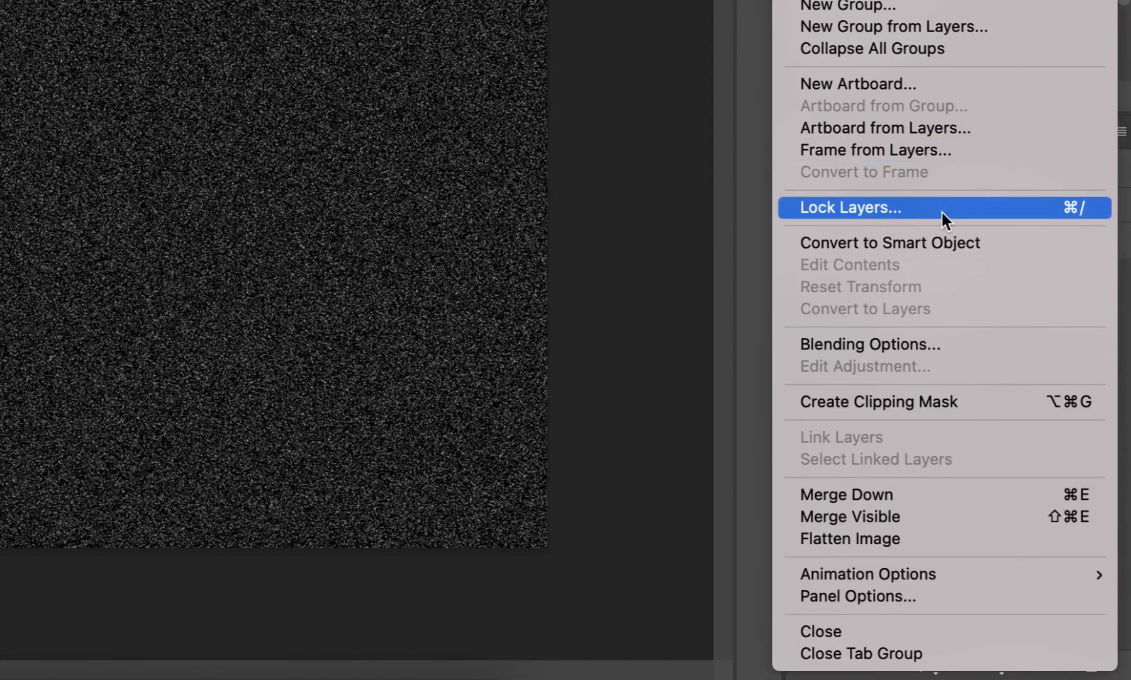
left_click(889, 243)
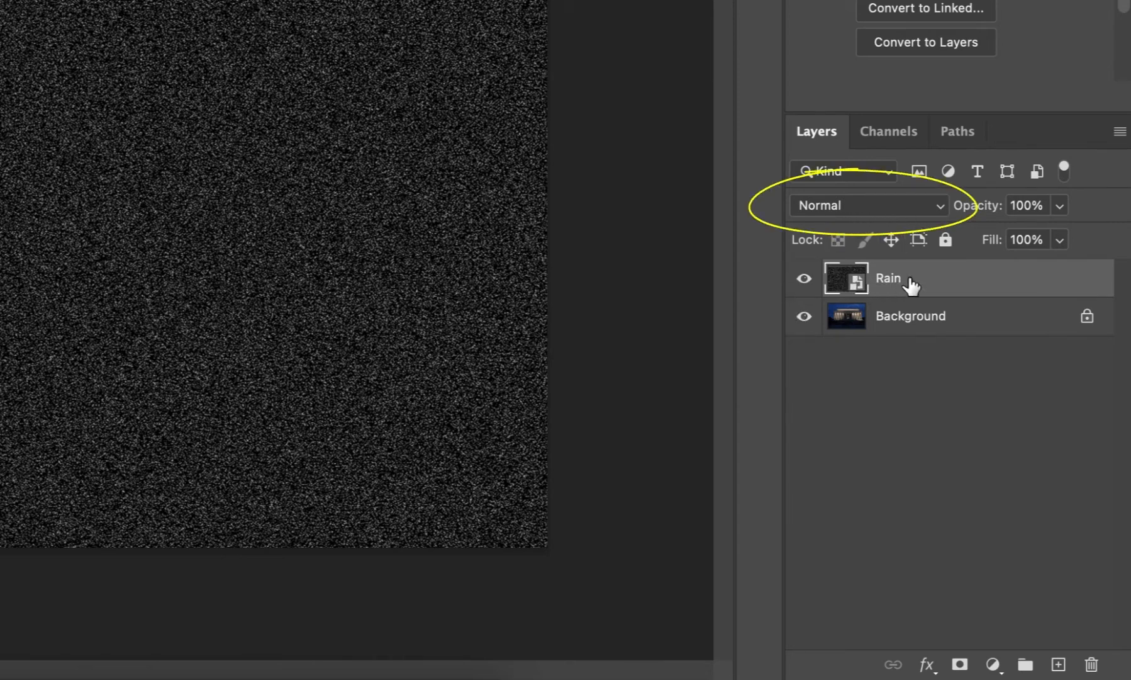
left_click(872, 207)
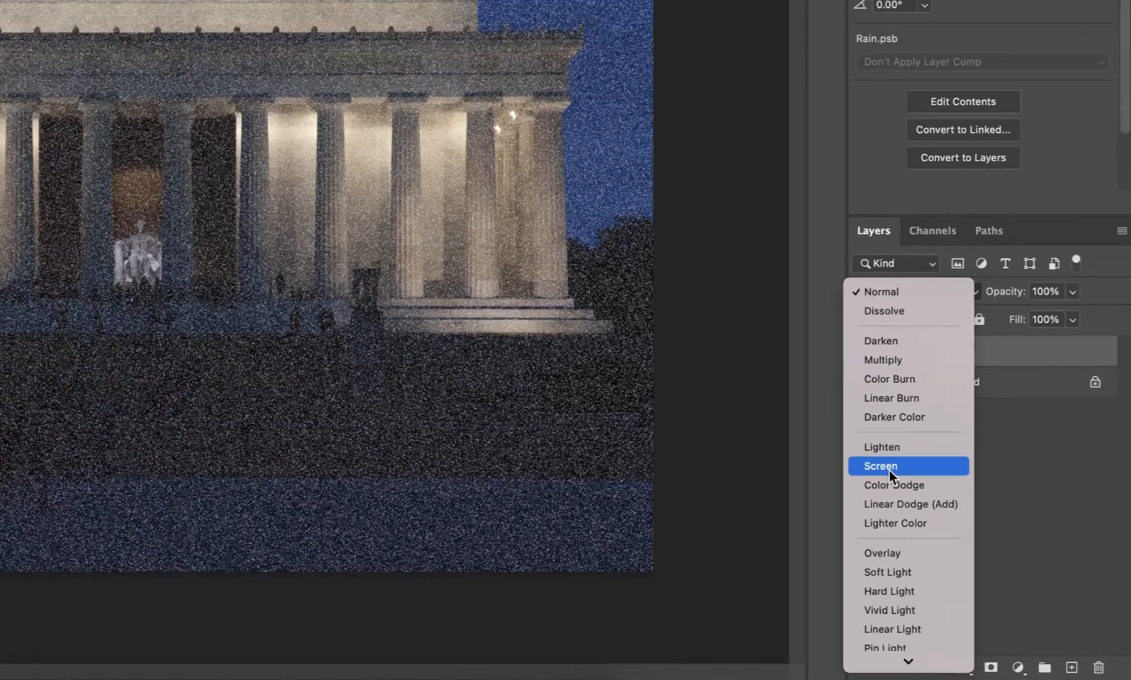
left_click(835, 420)
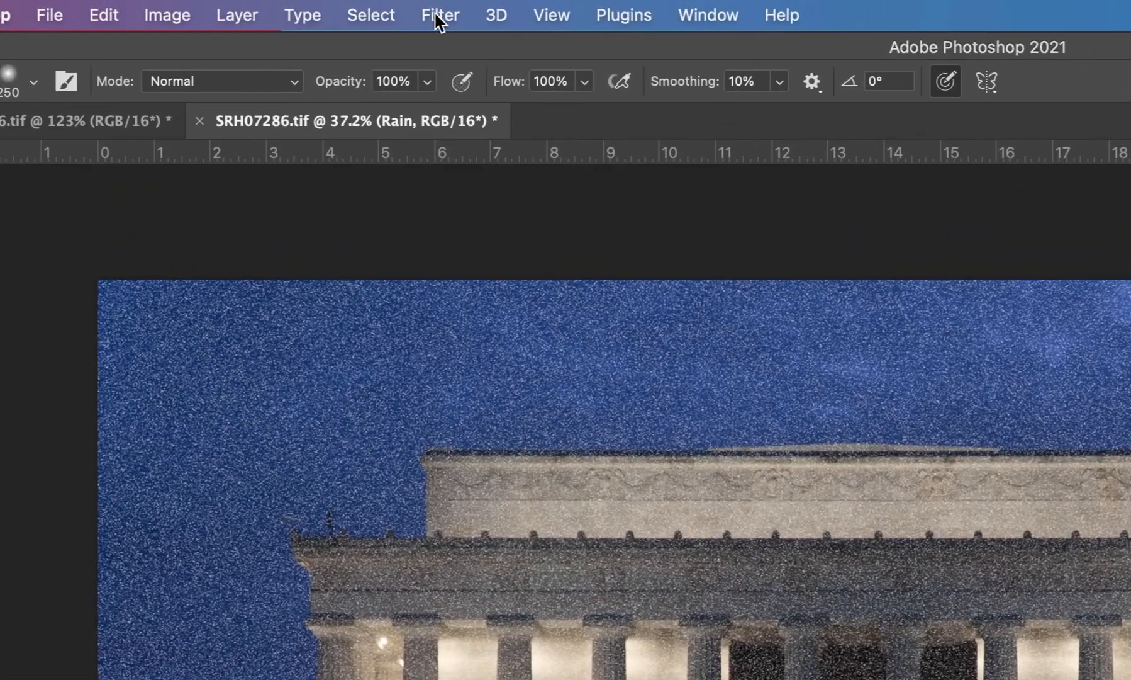
Apply a Motion Blur filter to the Rain layer with a 60° angle and a distance of 133 pixels.
left_click(295, 7)
mouse_move(516, 337)
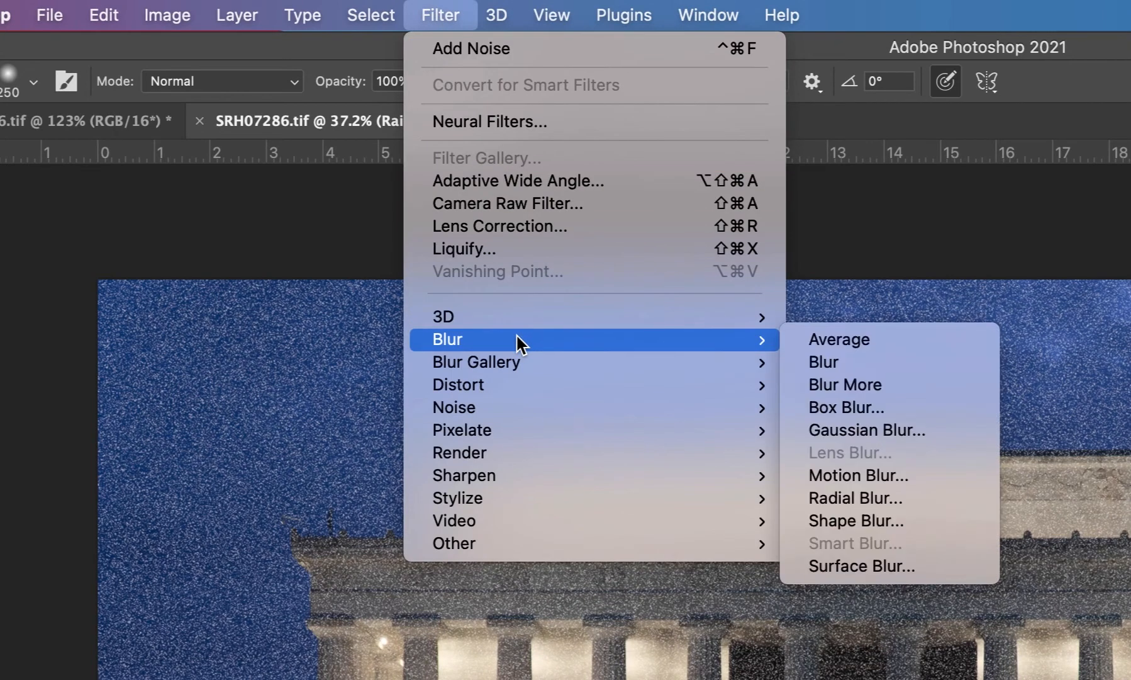
left_click(908, 475)
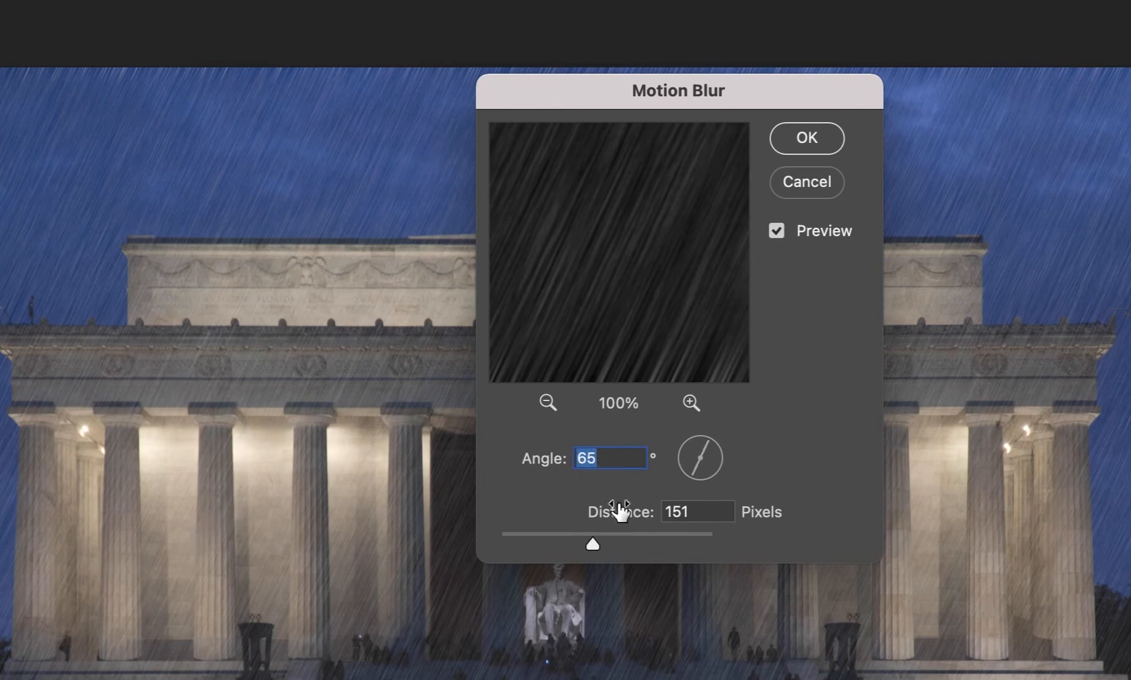
left_click_drag(689, 452, 689, 445)
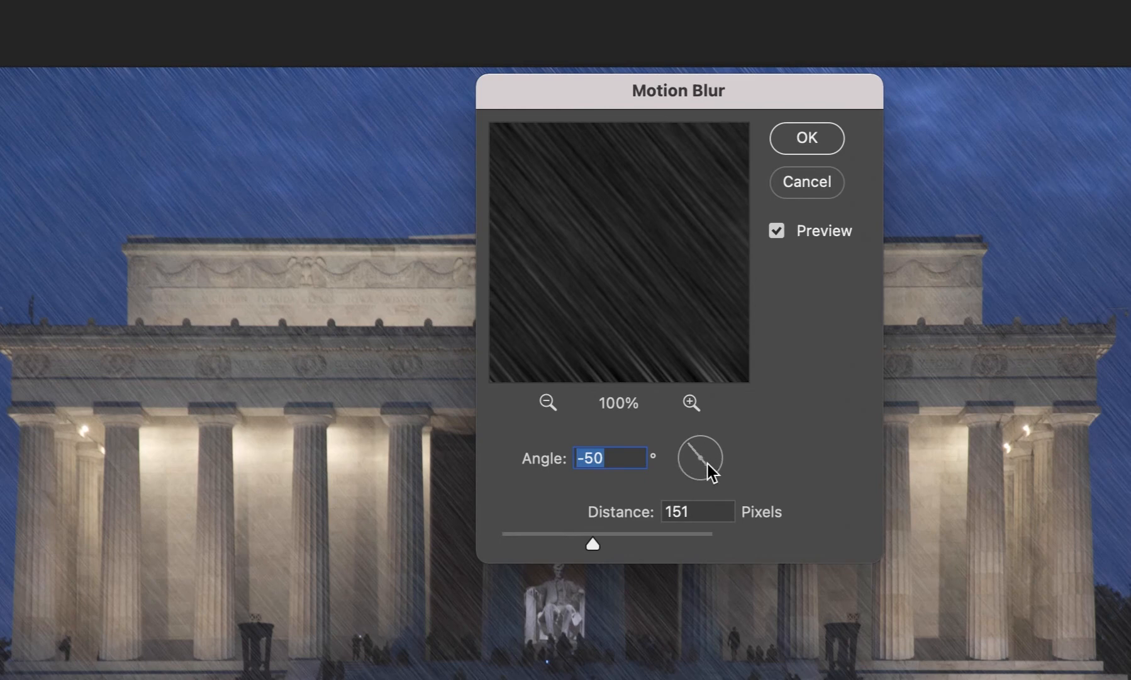
left_click_drag(712, 475, 717, 467)
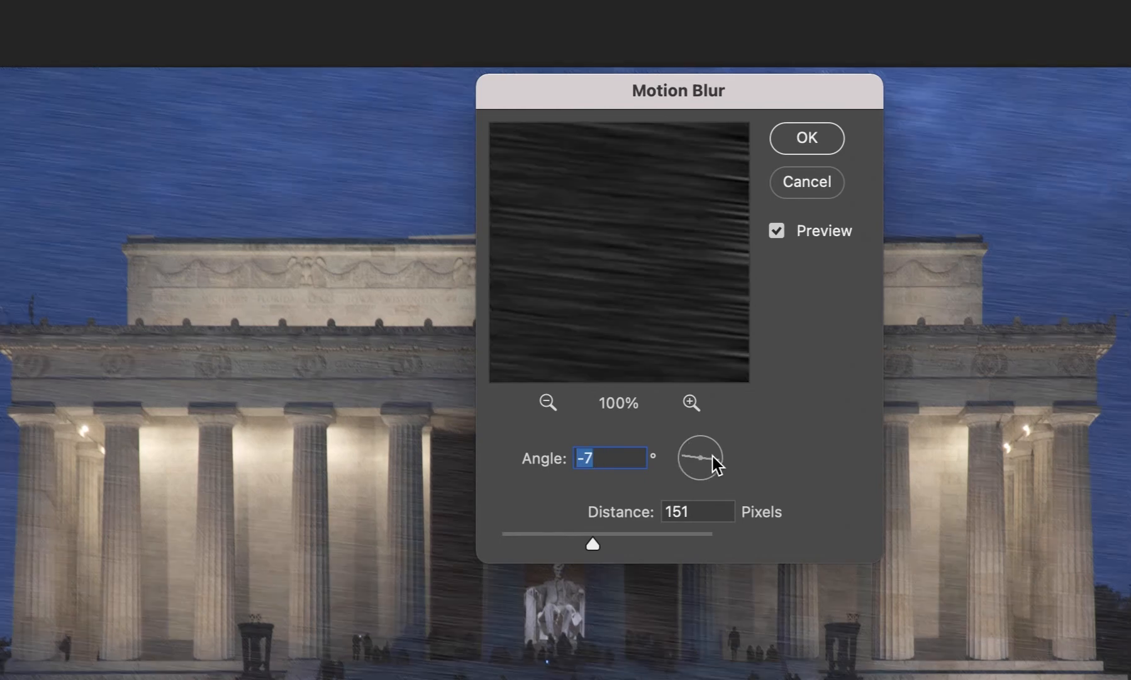
left_click_drag(703, 435, 708, 442)
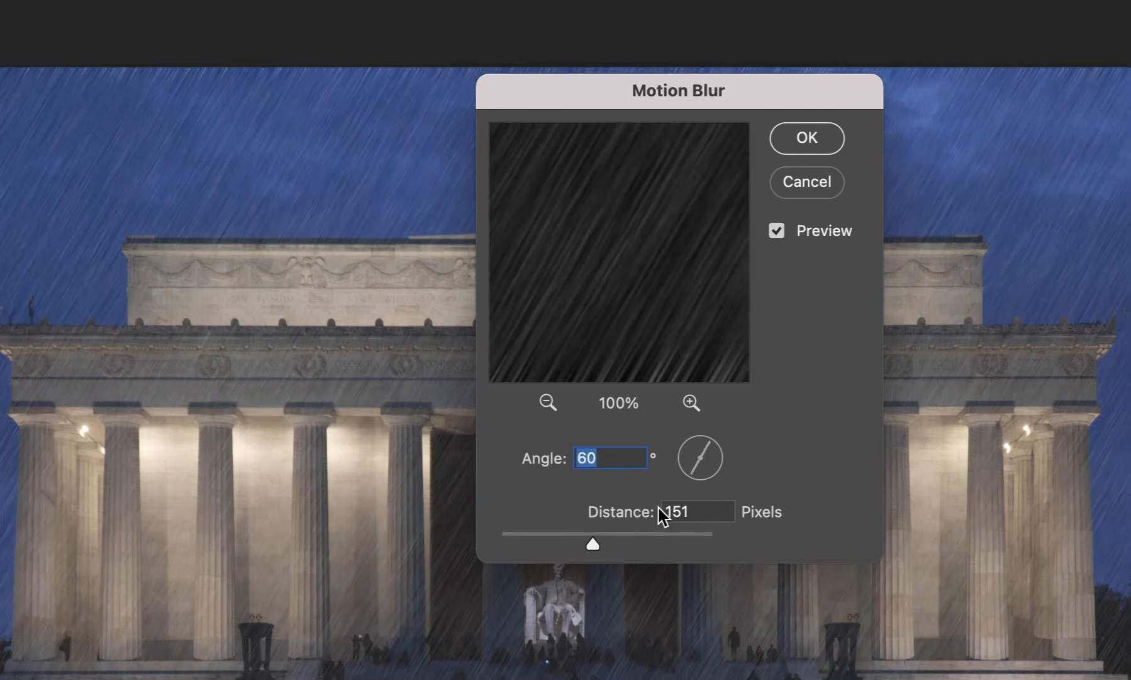
mouse_move(596, 543)
left_mouse_down()
mouse_move(565, 543)
mouse_move(597, 545)
mouse_move(573, 545)
mouse_move(585, 543)
left_mouse_up()
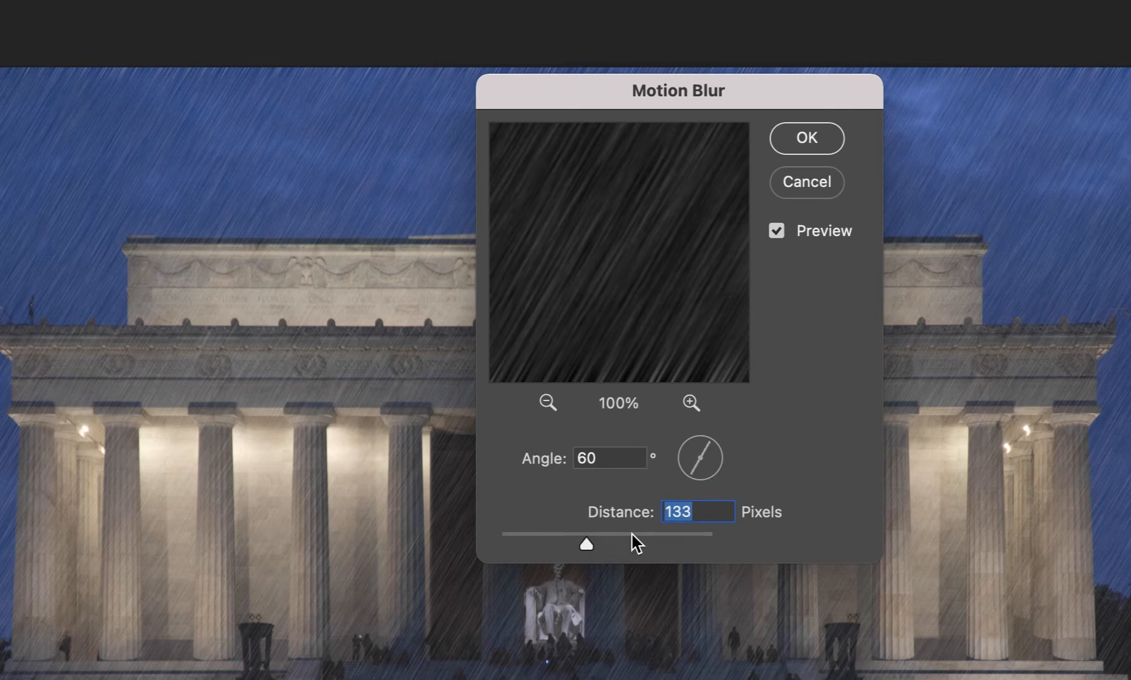
left_click(806, 139)
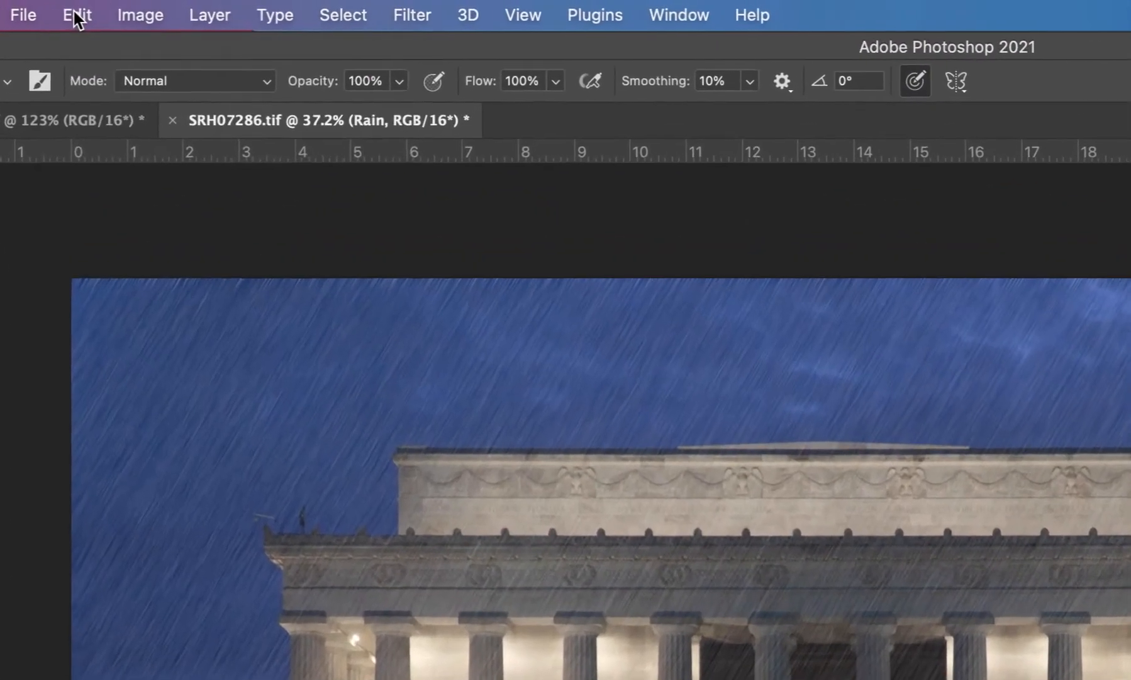
Scale the Rain layer proportionally to 110% in width and height so its blurred edges fall outside the canvas.
left_click(126, 7)
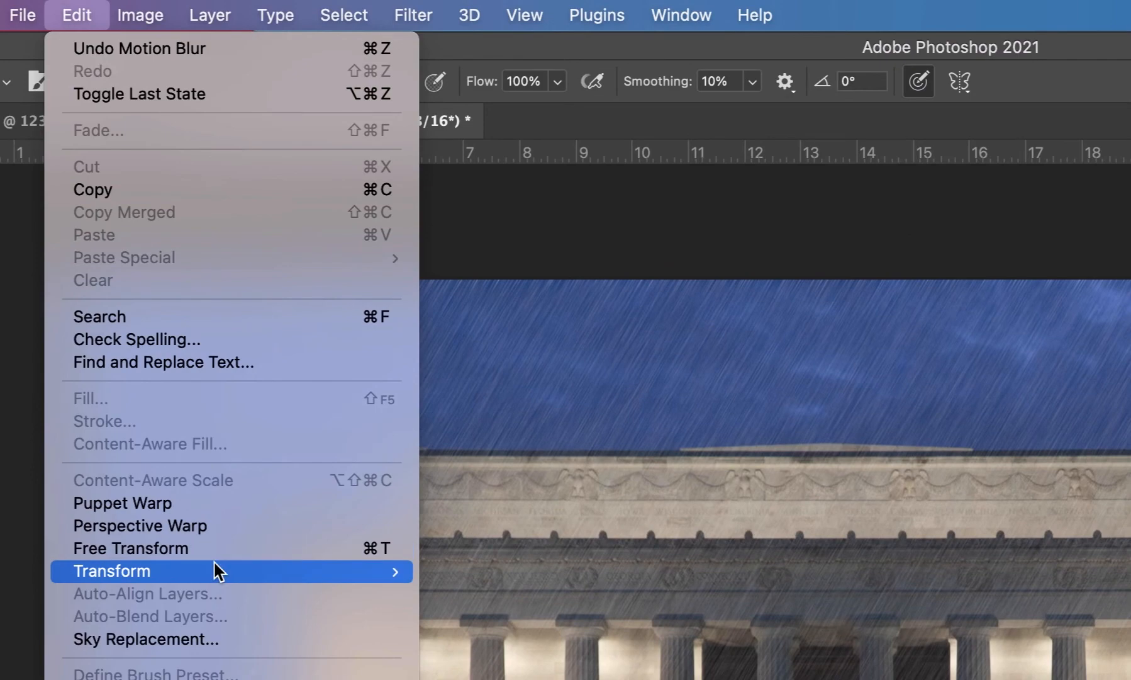
mouse_move(217, 571)
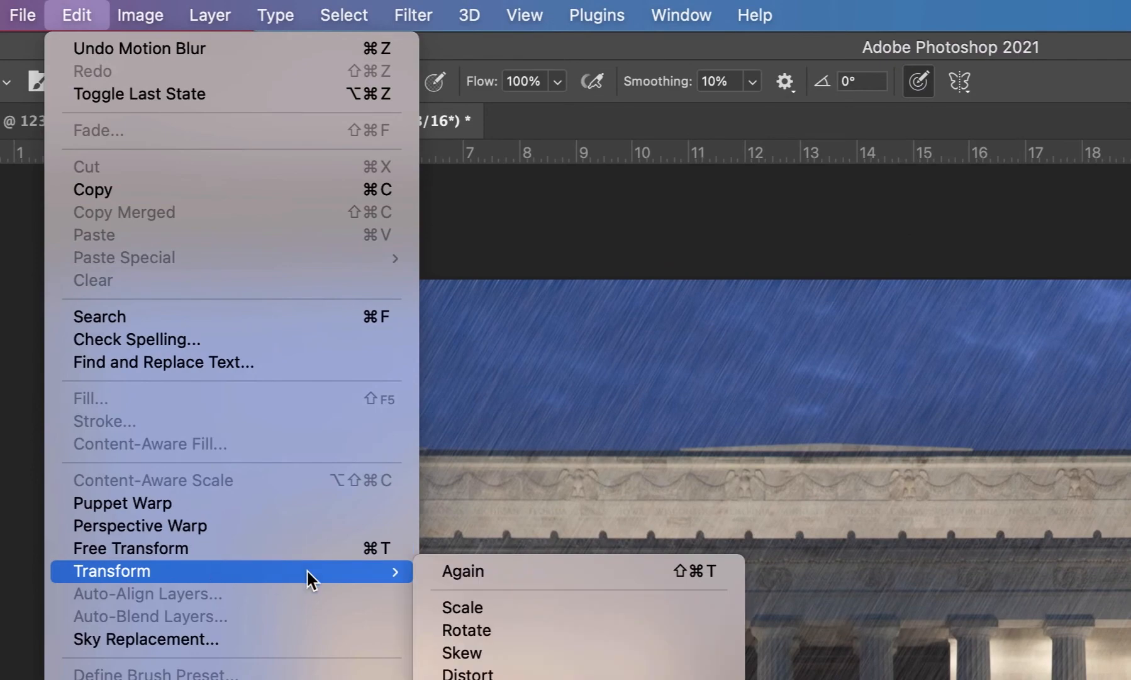
left_click(519, 606)
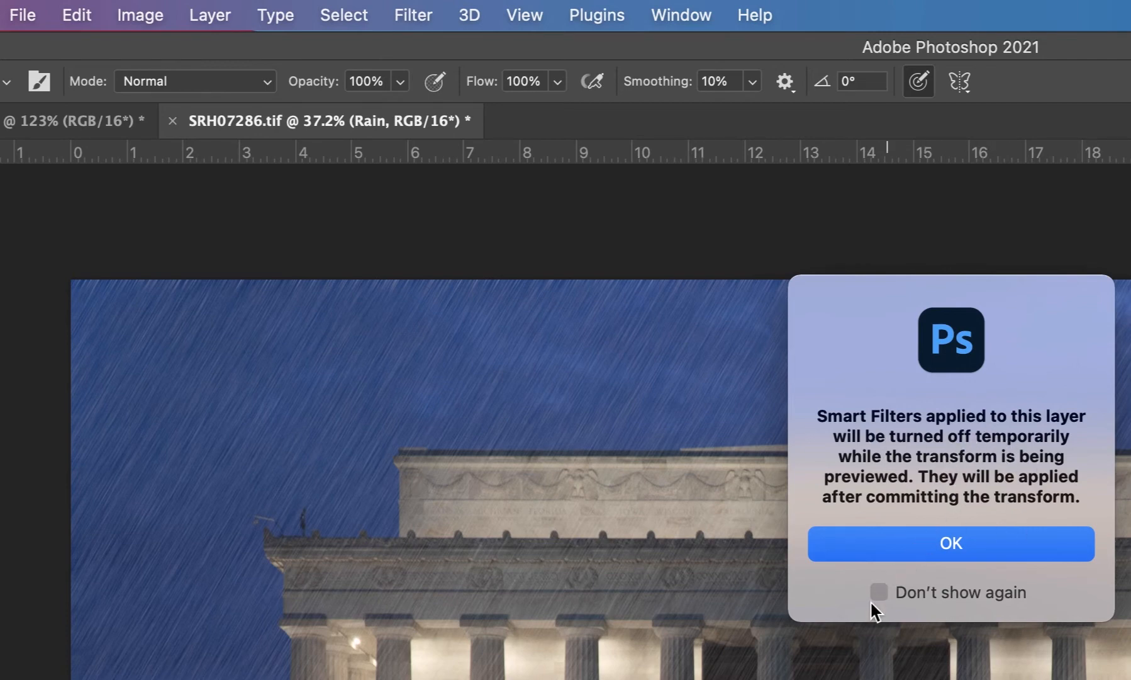
left_click(887, 539)
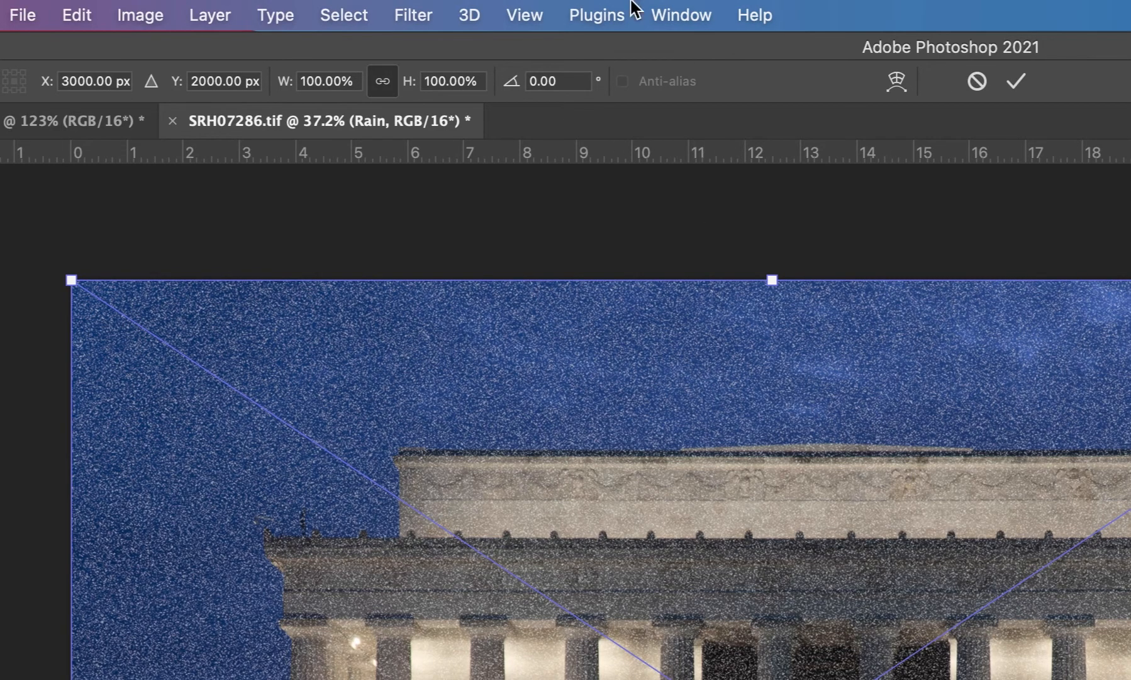
left_click(302, 81)
type("110")
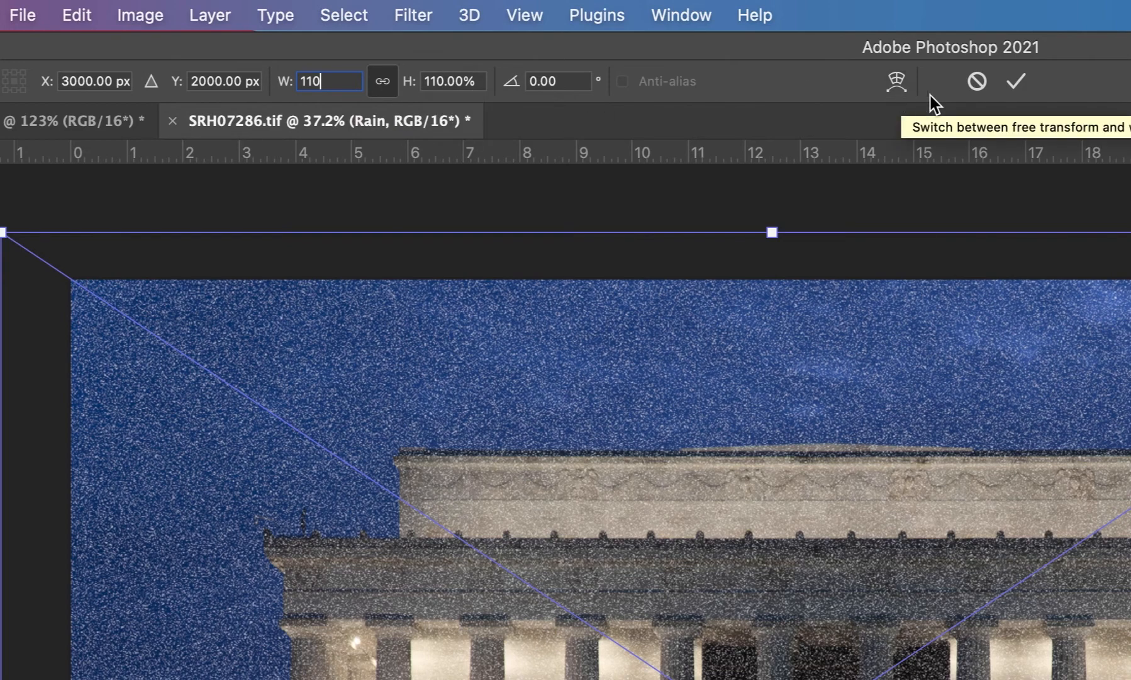
left_click(1020, 86)
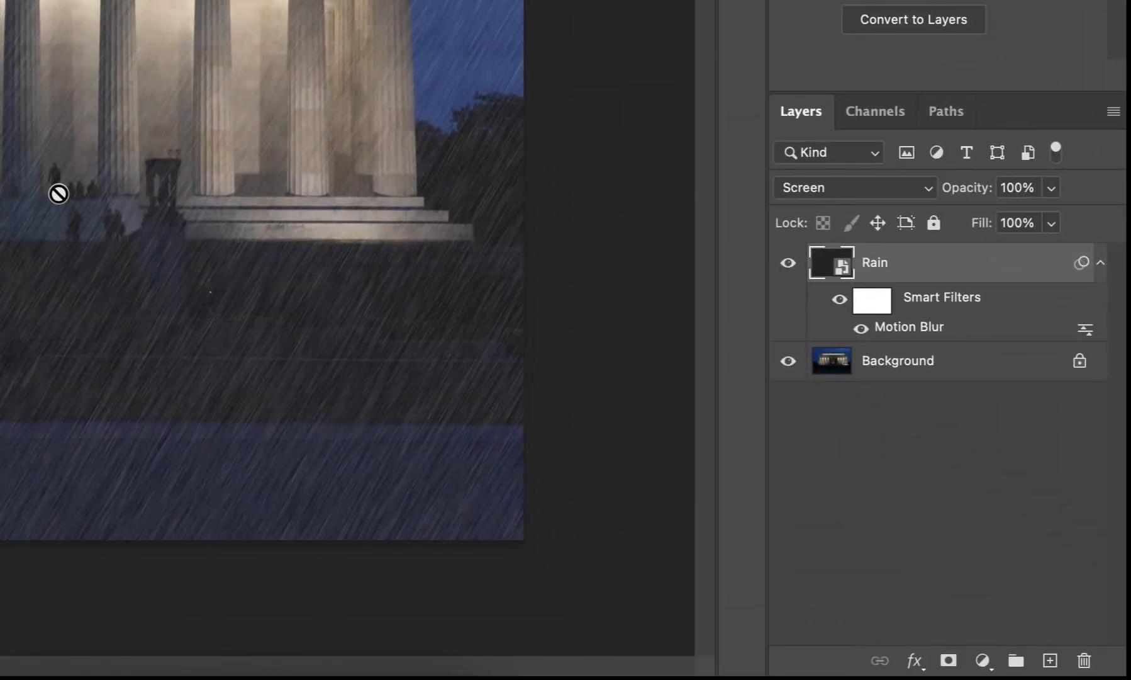
Add a Levels adjustment layer above Rain and clip it to the Rain layer.
left_click(983, 661)
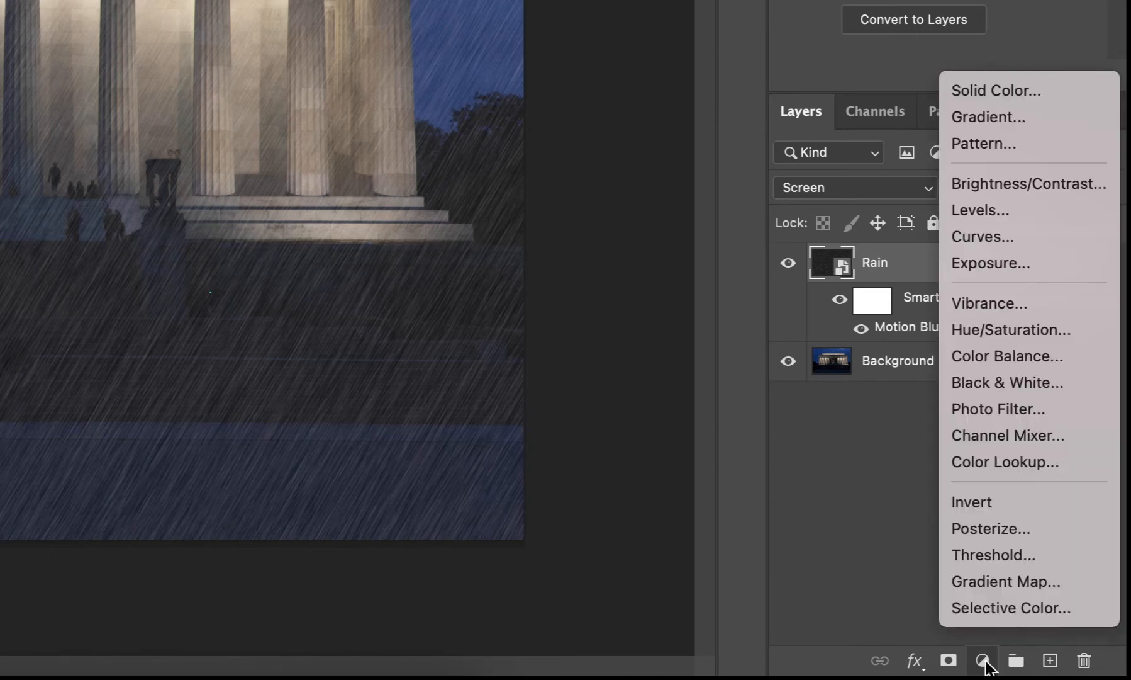
left_click(1009, 208)
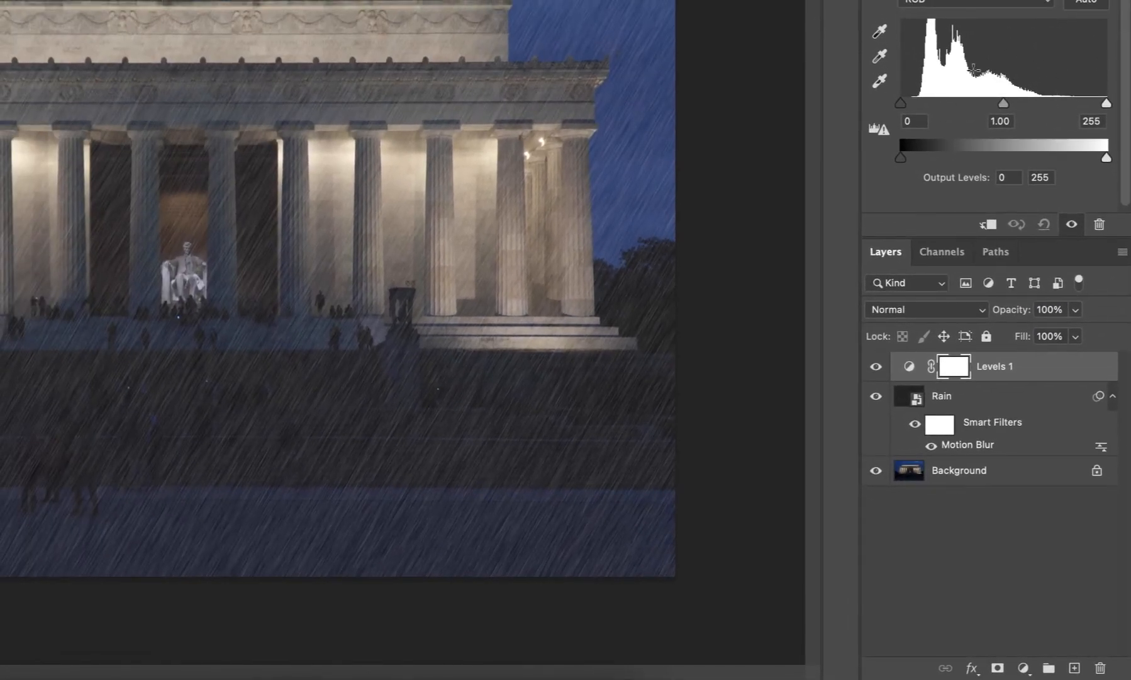
left_click(1123, 254)
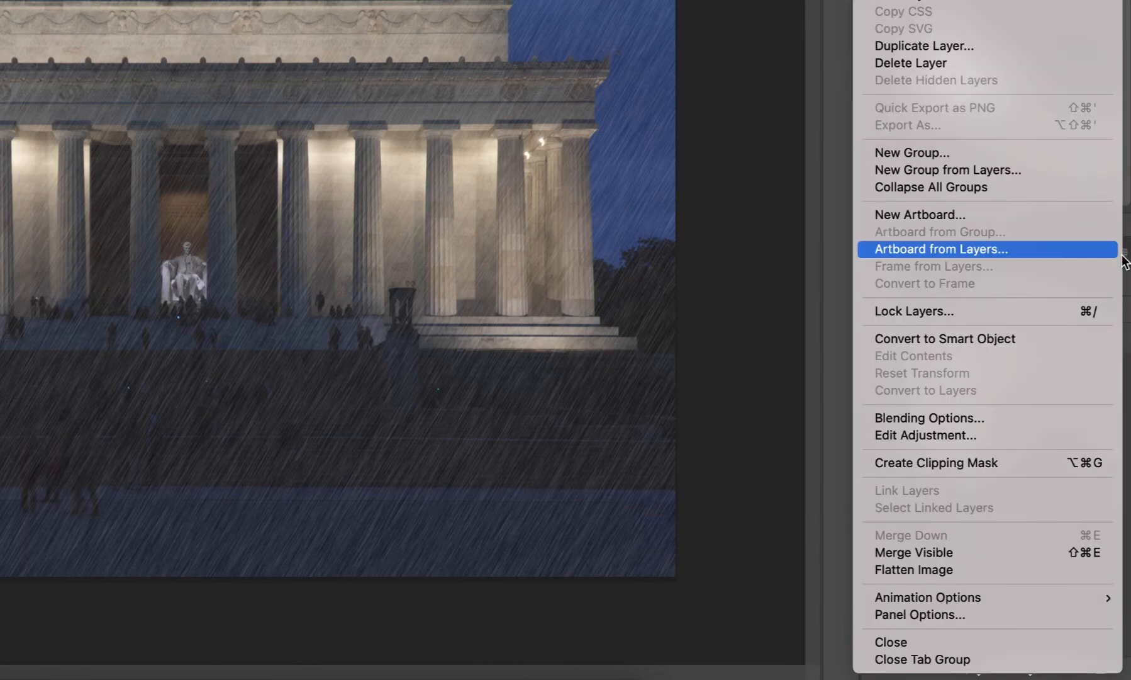
key("Escape")
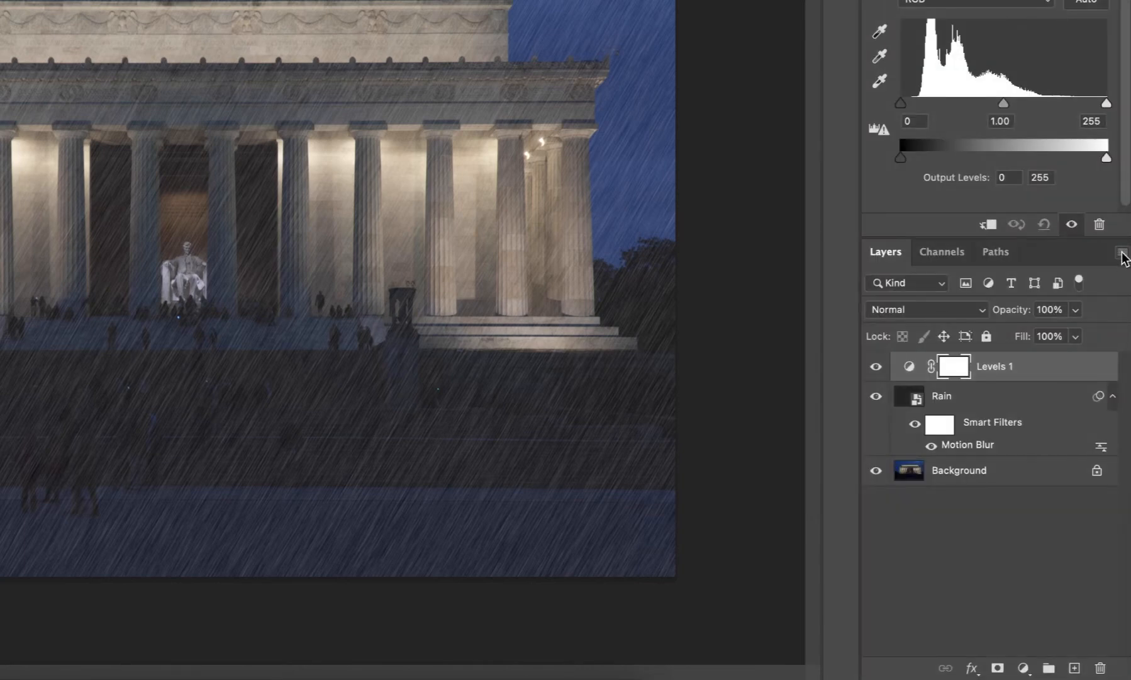
left_click(1123, 253)
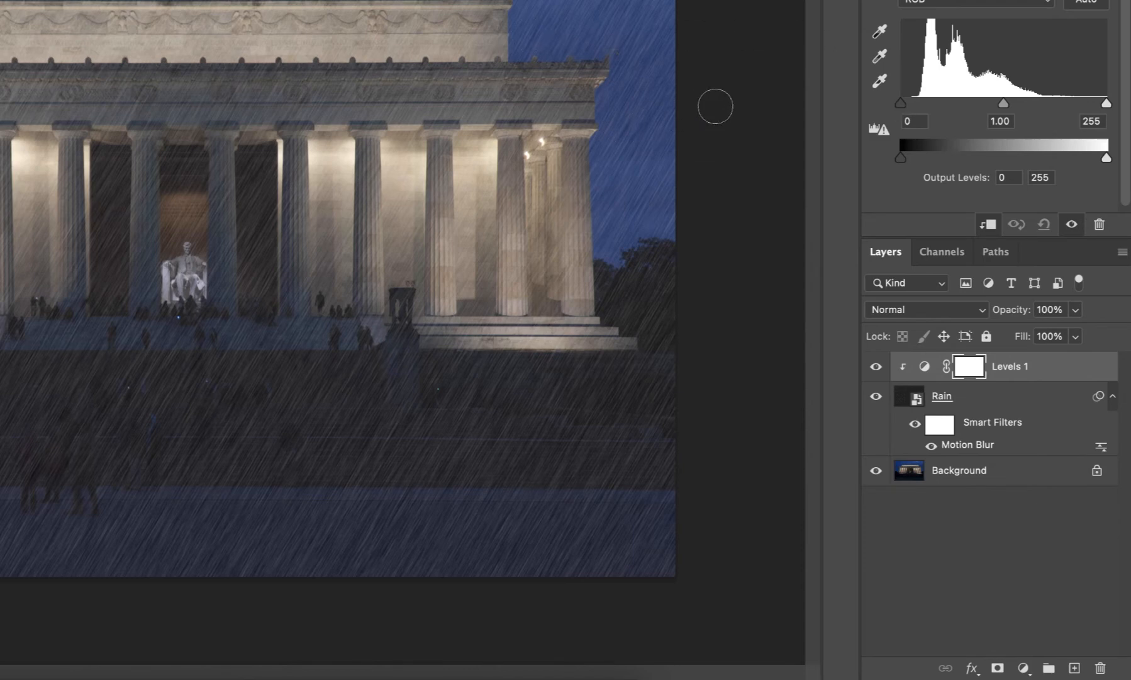
Raise the Levels adjustment's shadow input to about 32 and lower its highlight input to 151.
left_click_drag(901, 103, 918, 106)
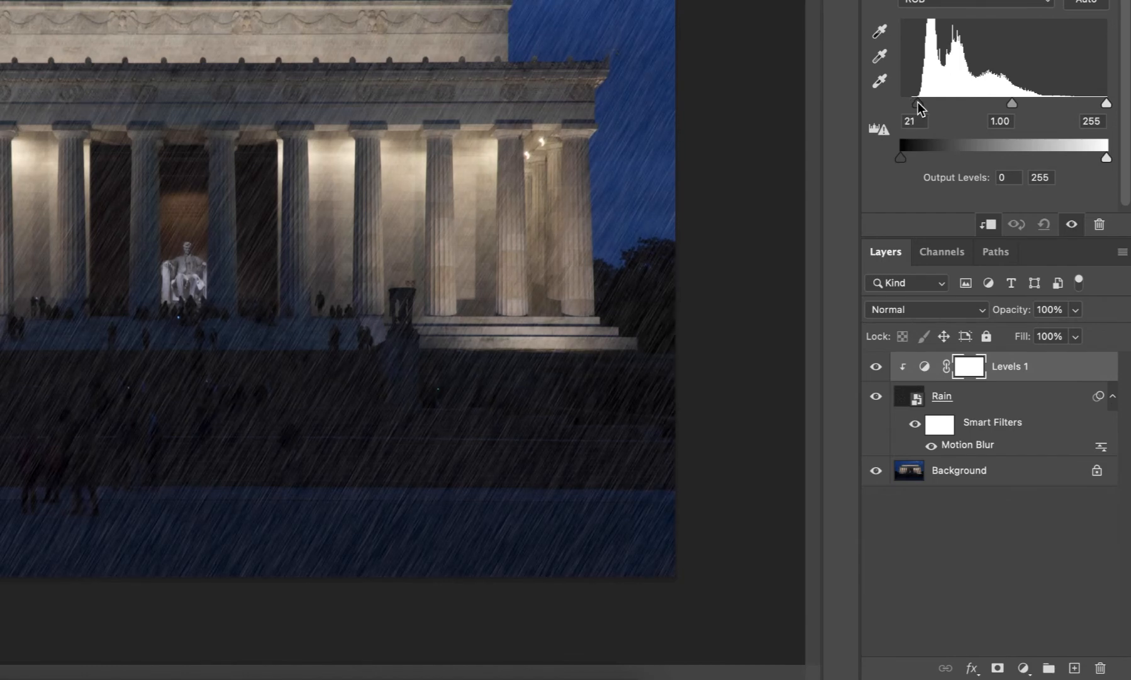
left_click_drag(922, 103, 926, 103)
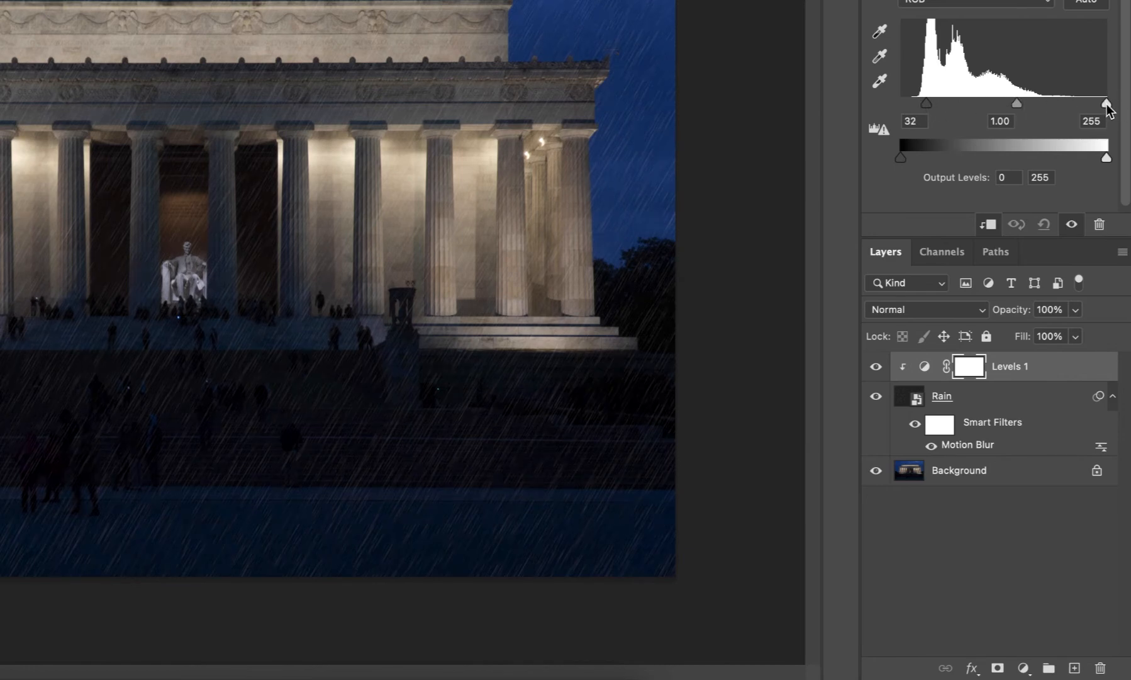
left_click_drag(1107, 103, 1007, 100)
left_click_drag(924, 101, 929, 103)
left_click_drag(1010, 102, 1020, 103)
left_click_drag(930, 102, 926, 105)
left_click_drag(1020, 100, 1023, 101)
Edit the Rain layer's Motion Blur smart filter, trying a distance of 48 pixels before settling on a longer one at 60°.
double_click(968, 444)
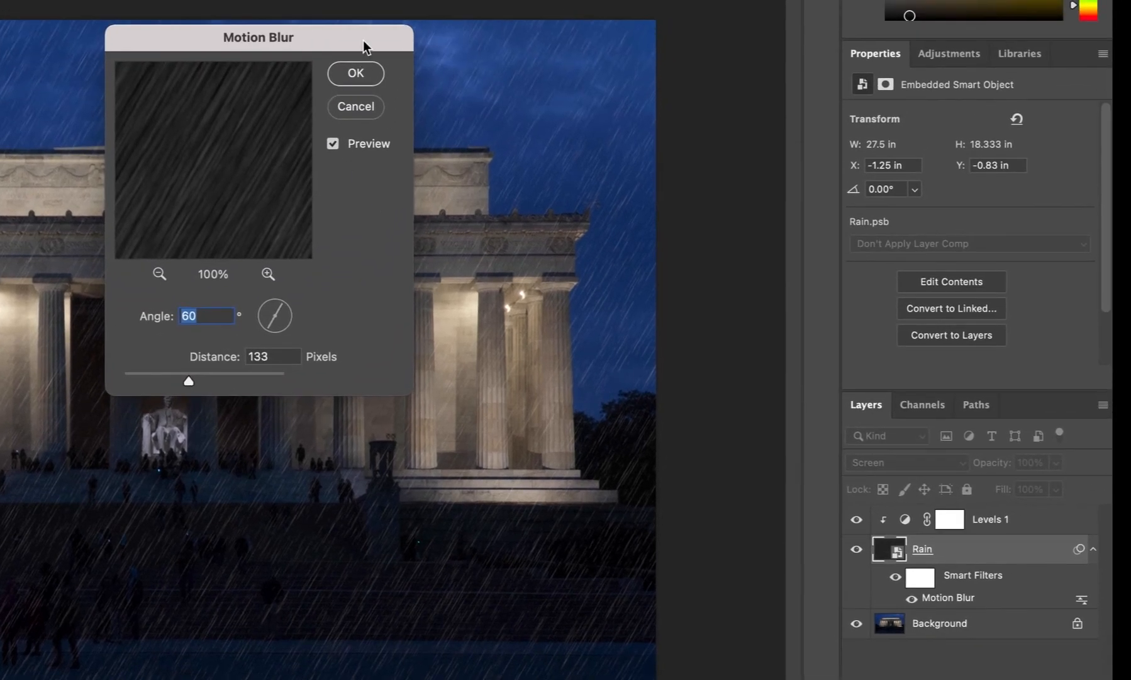
left_click_drag(363, 41, 576, 27)
mouse_move(401, 368)
left_mouse_down()
mouse_move(417, 366)
mouse_move(375, 369)
left_mouse_up()
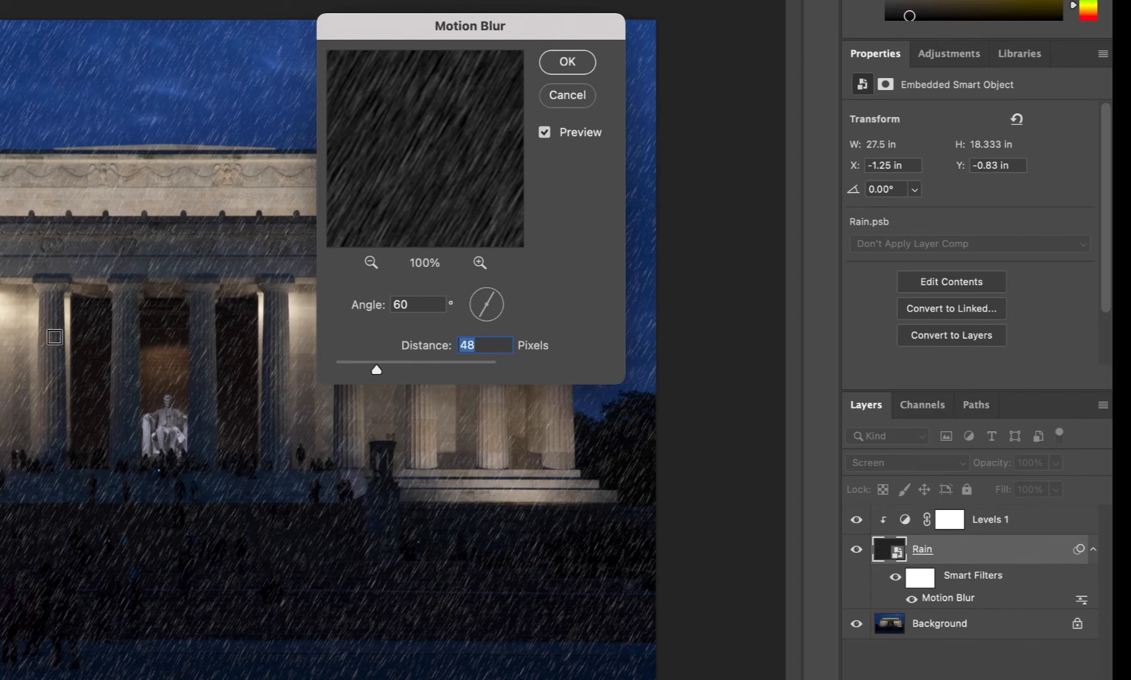
left_click_drag(377, 367, 396, 368)
left_click_drag(396, 367, 399, 370)
left_click(565, 62)
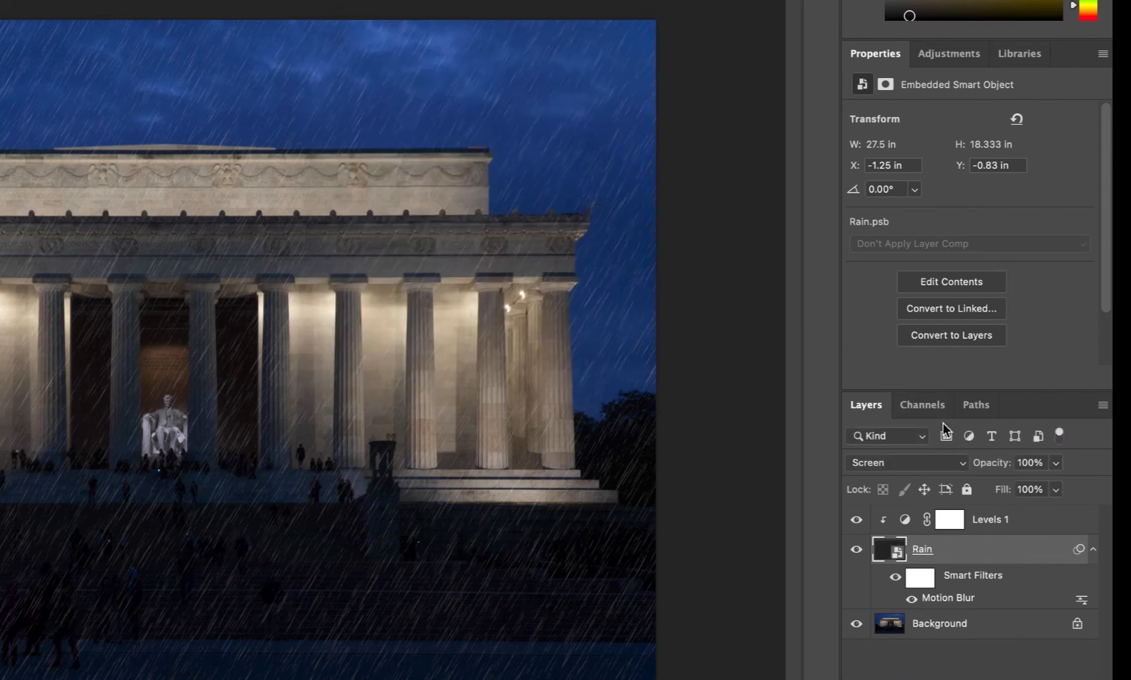
Fine-tune the clipped Levels adjustment by setting its shadow input to 33.
left_click(905, 519)
left_click_drag(907, 256, 908, 256)
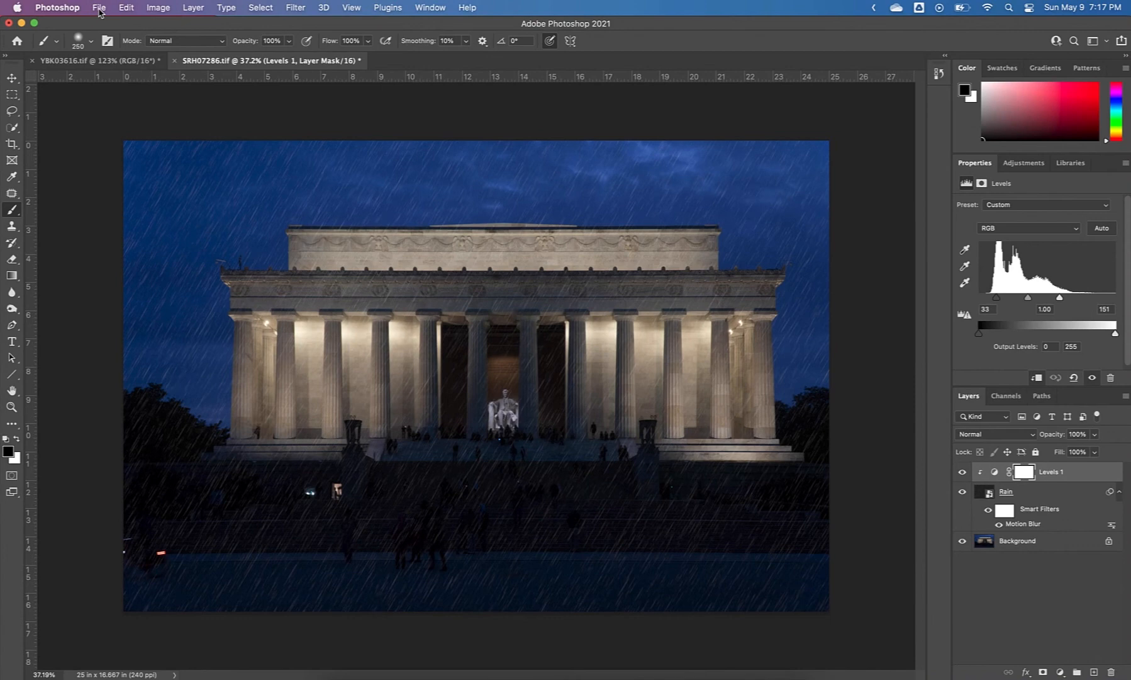
Start saving the document under a new name, choosing the student's folder in Google Drive under Shared drives > SR Photography > Photo 1-2 > Period 5.
left_click(99, 7)
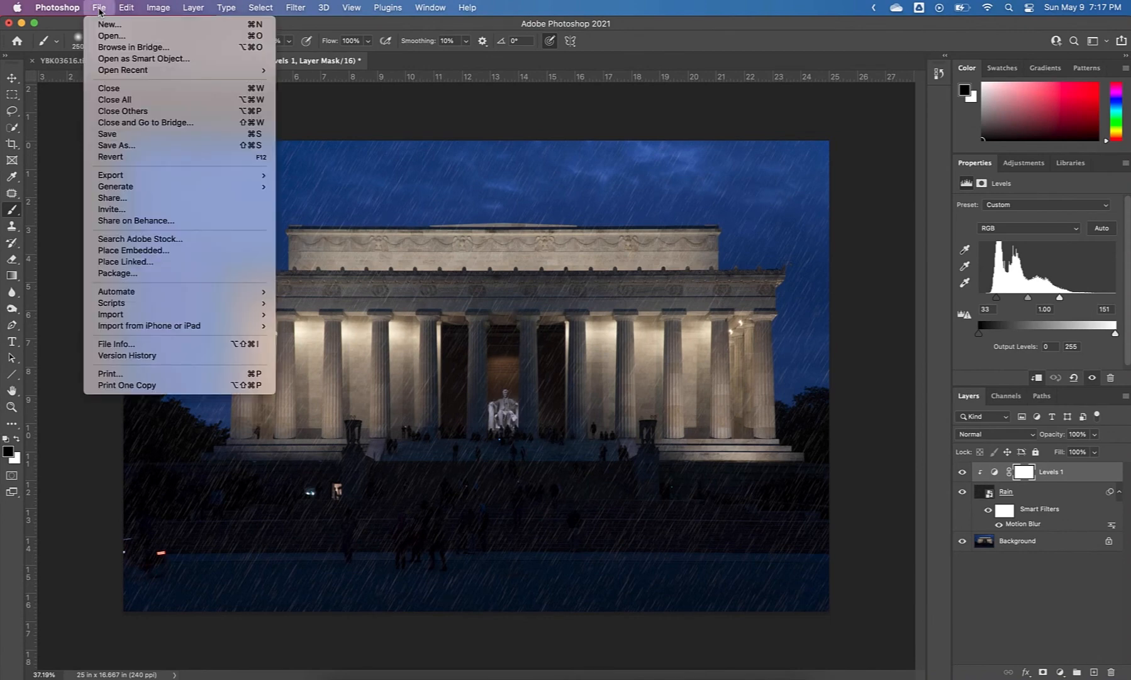
left_click(120, 145)
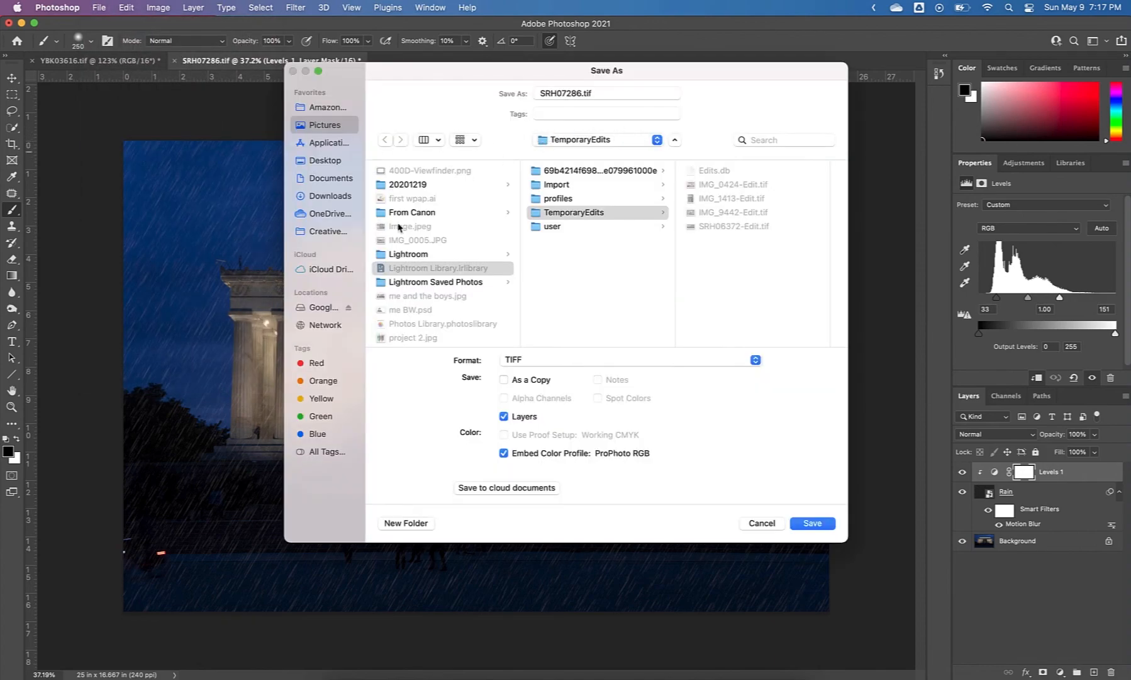
left_click(312, 364)
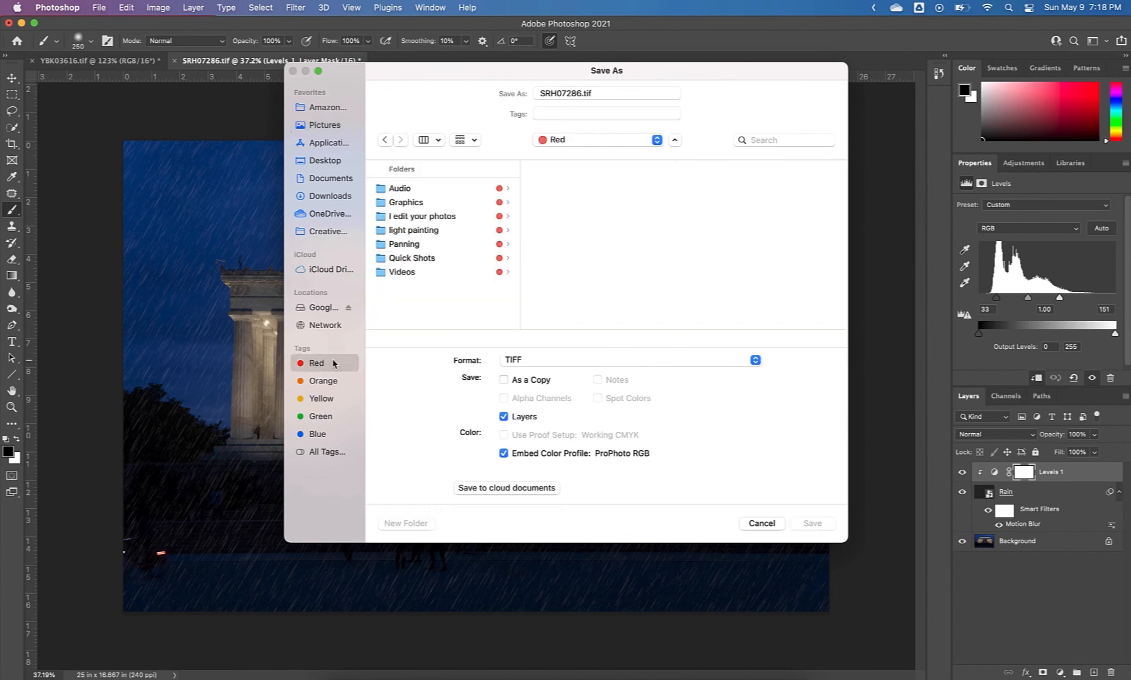
left_click(317, 307)
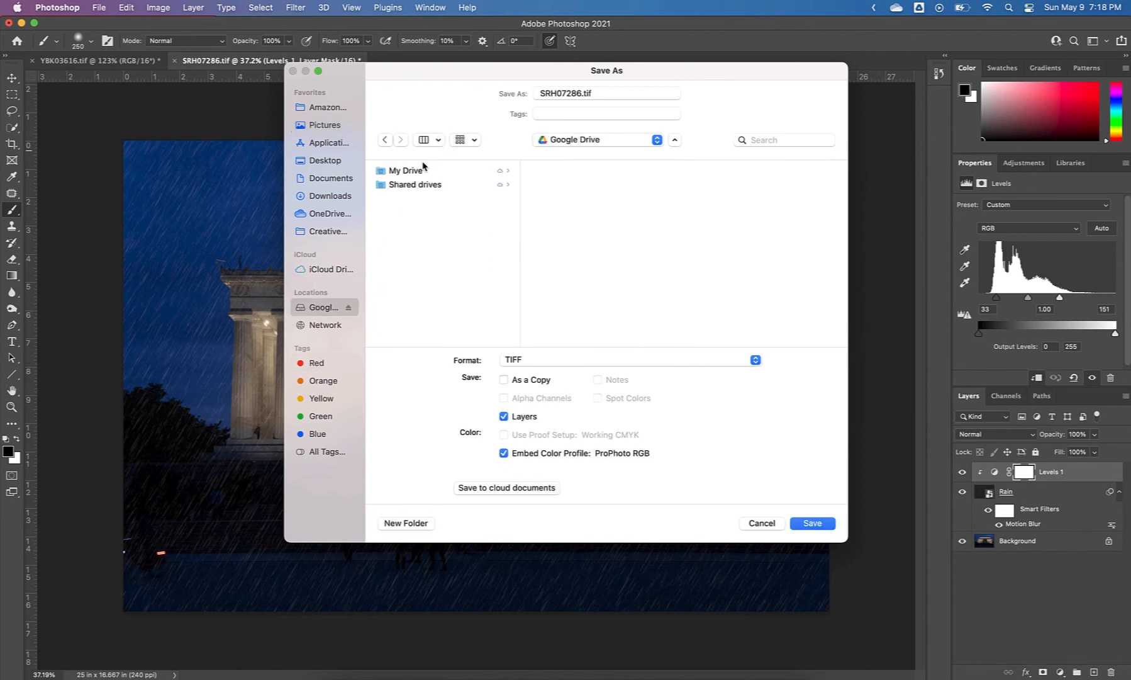
left_click(416, 171)
left_click(413, 185)
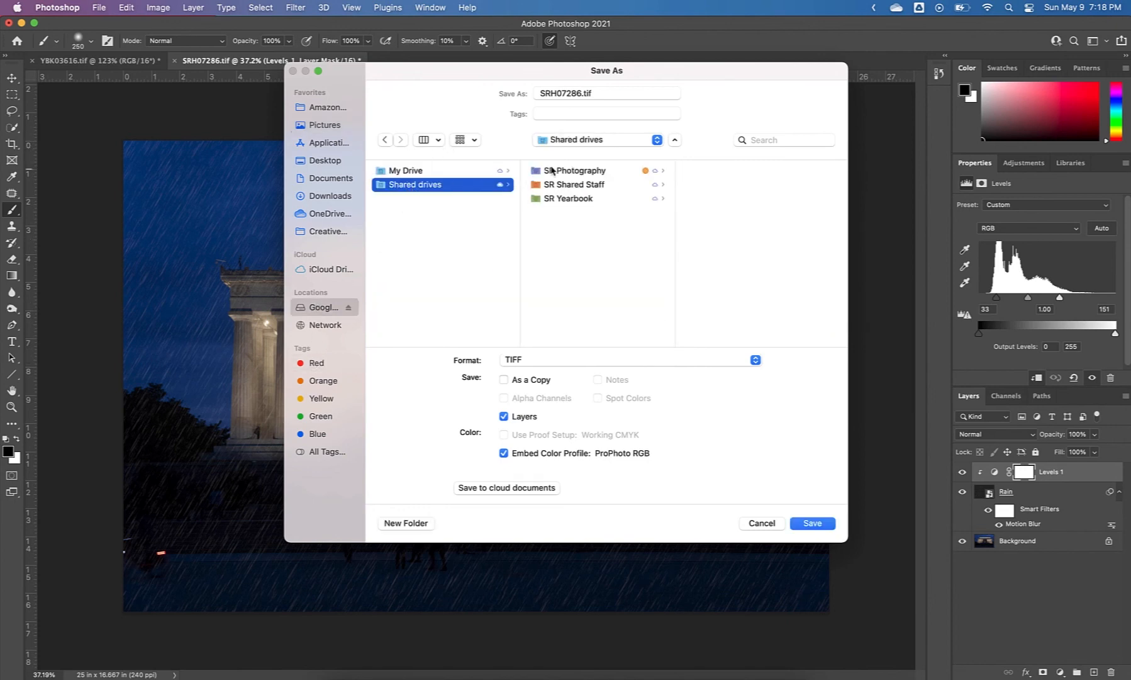
left_click(573, 171)
left_click(719, 173)
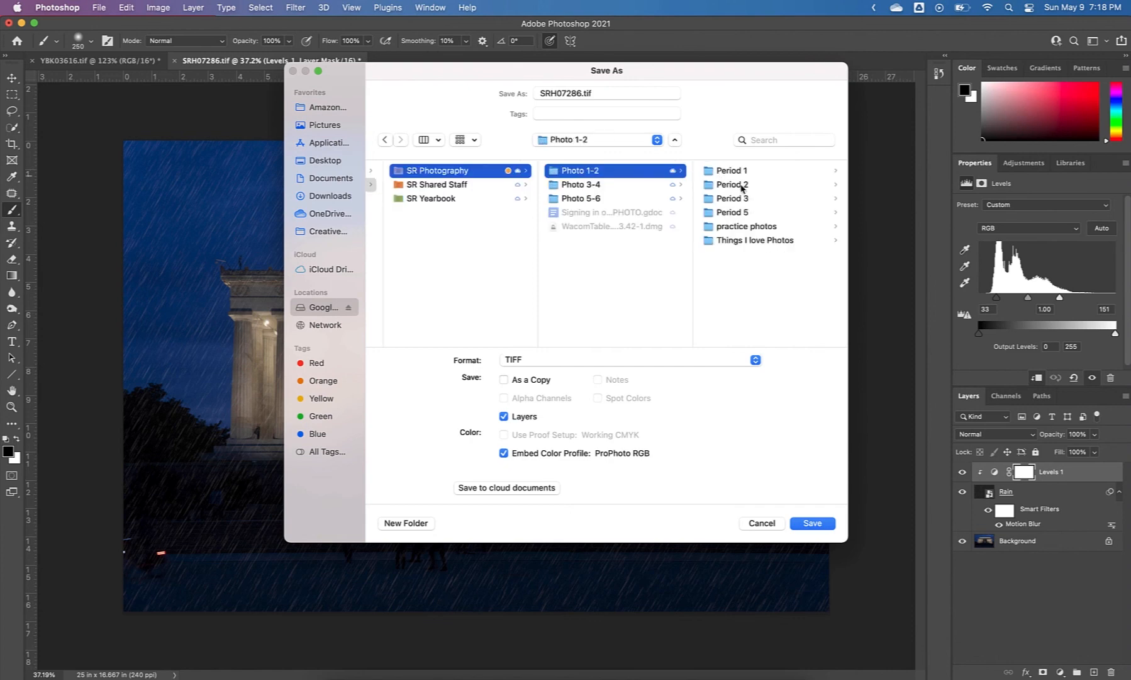
left_click(734, 214)
scroll(736, 251, "down", 3)
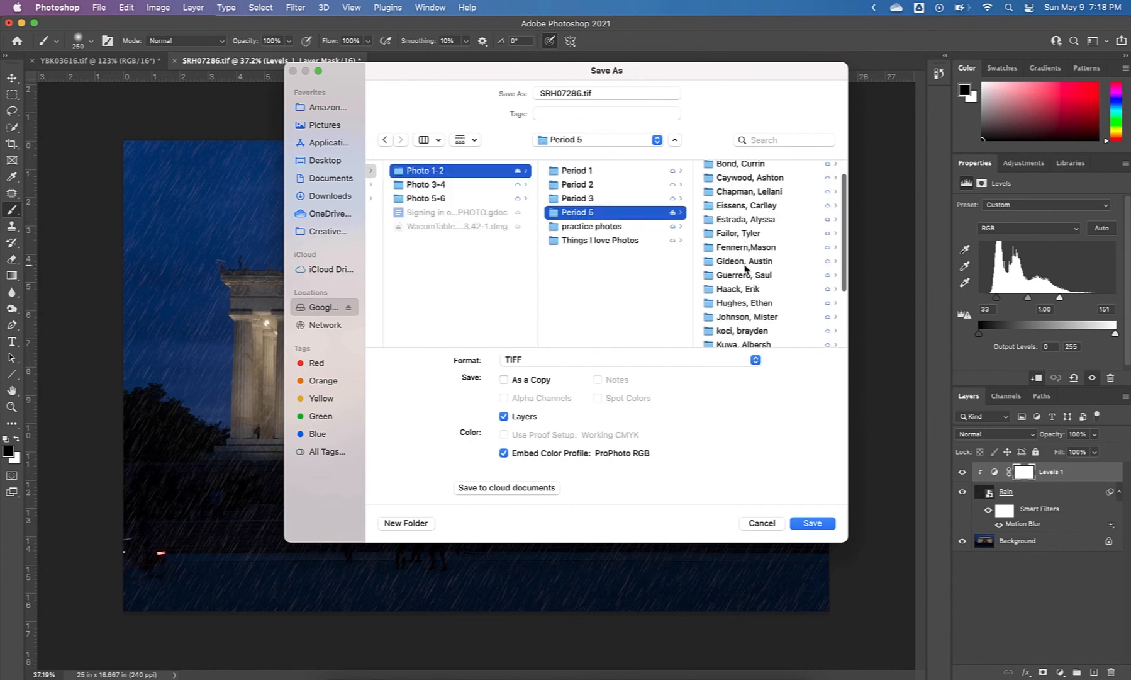
left_click(735, 320)
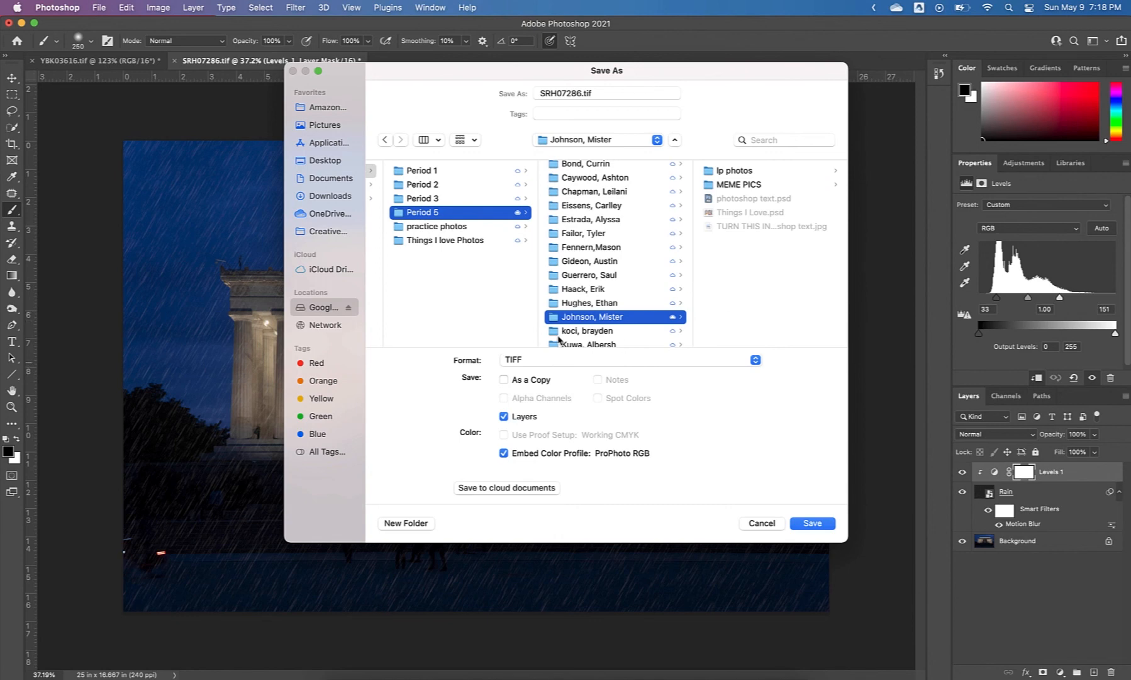
Name the file Rain Photo and save it in Photoshop format with layers kept.
left_click(616, 95)
triple_click(615, 95)
type("Rain Photo")
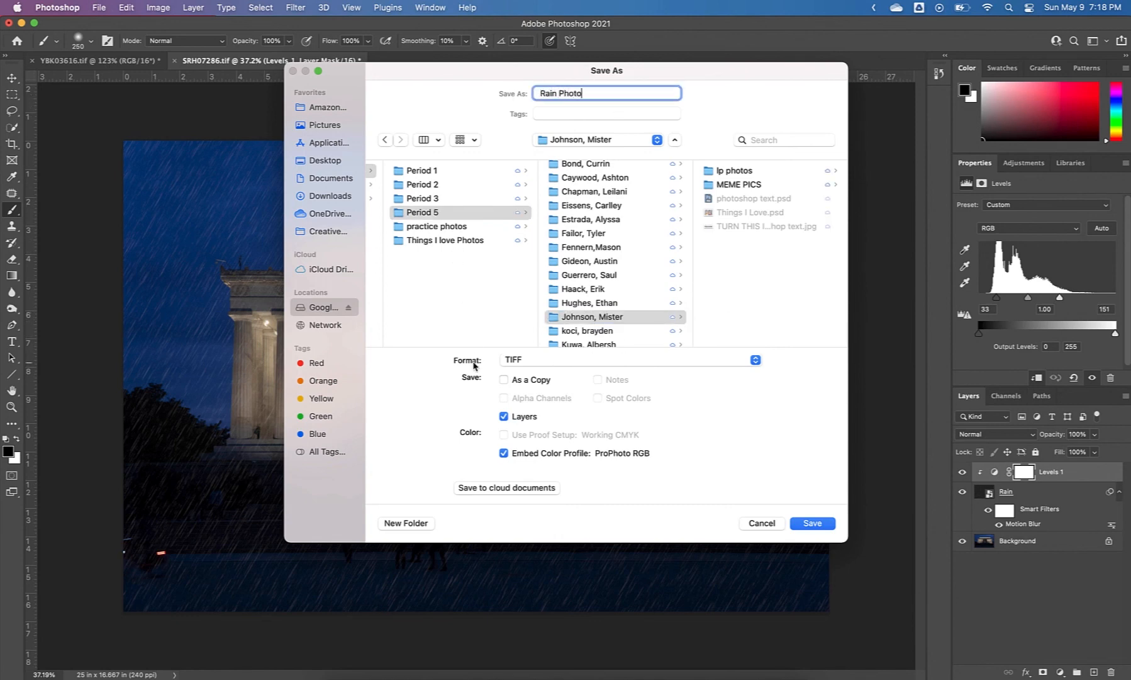
left_click(513, 362)
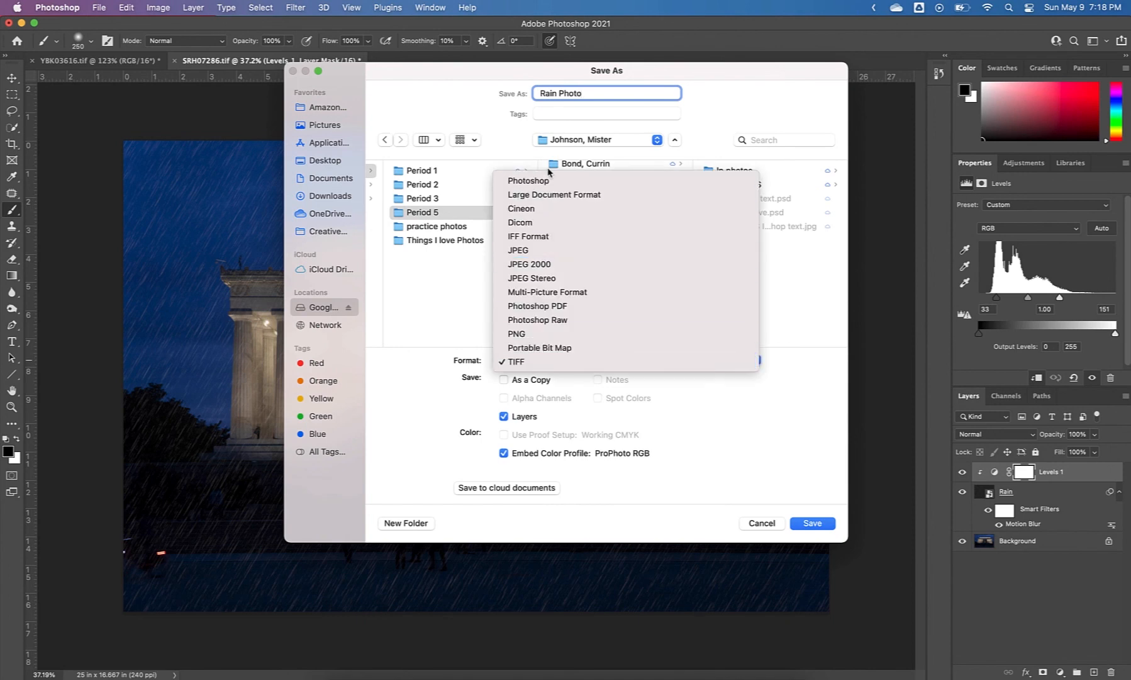
left_click(538, 183)
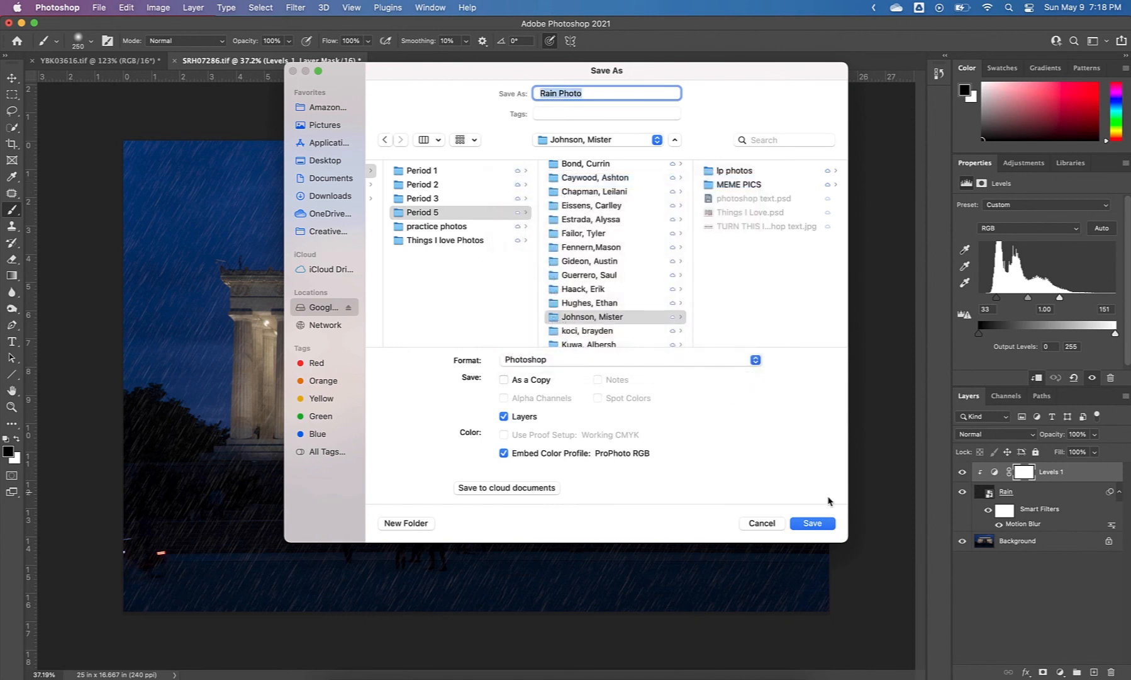
left_click(814, 523)
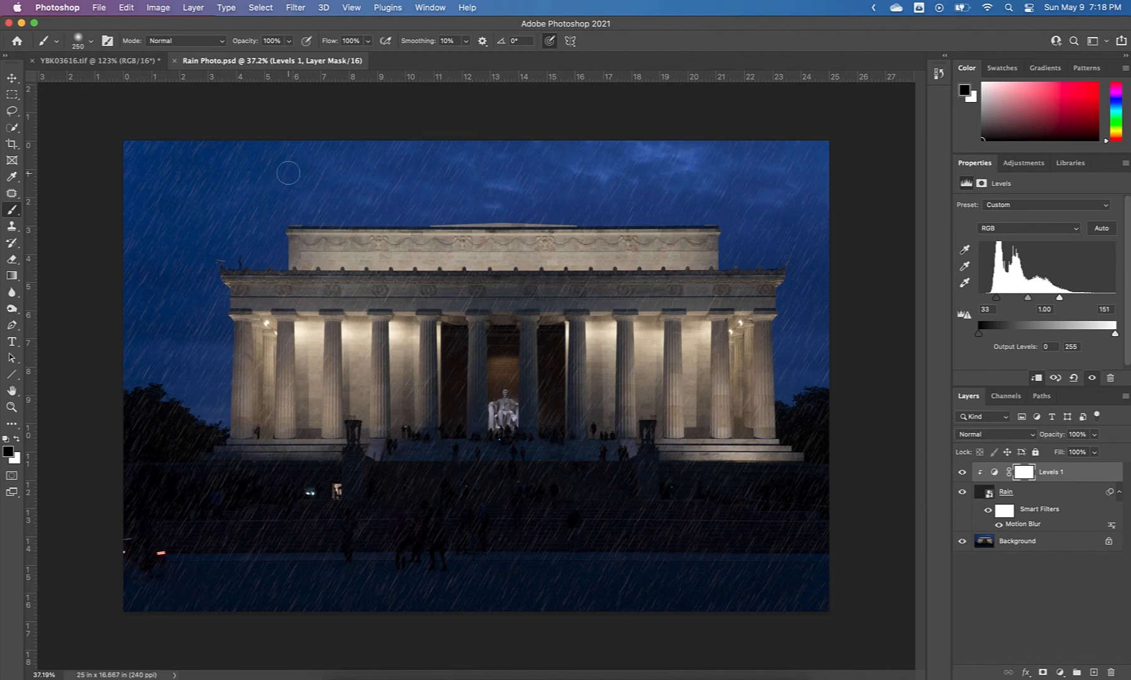
Save a JPEG copy in the same folder, adding TURN THIS ONE IN in front of the Rain Photo file name.
left_click(98, 7)
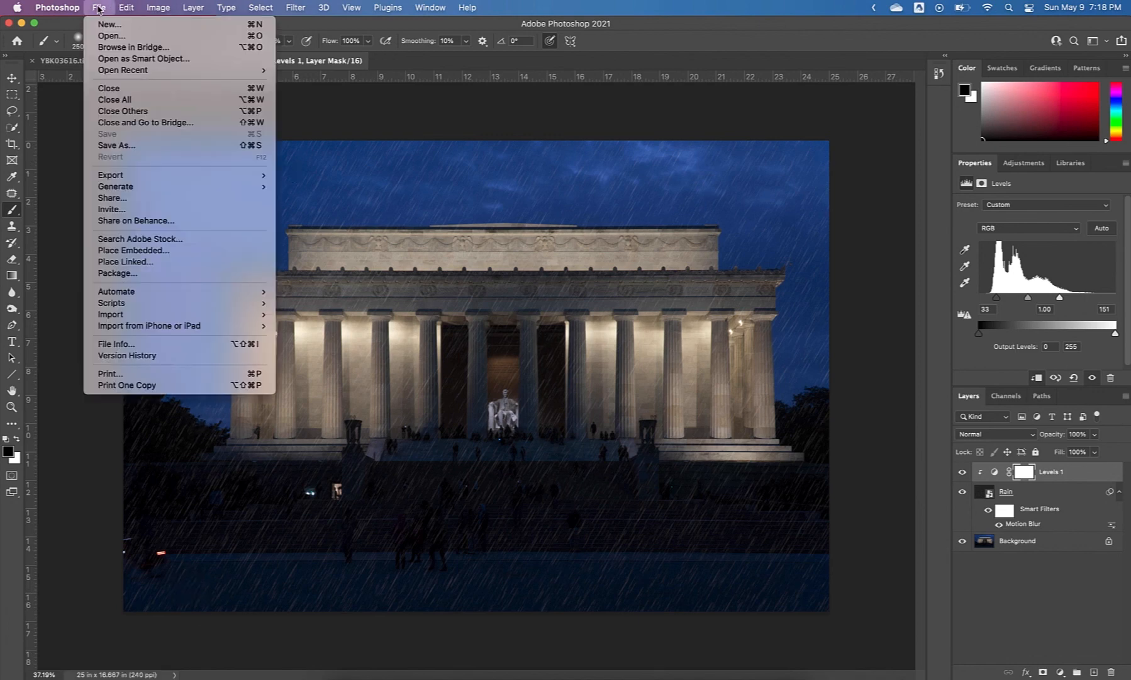
left_click(134, 147)
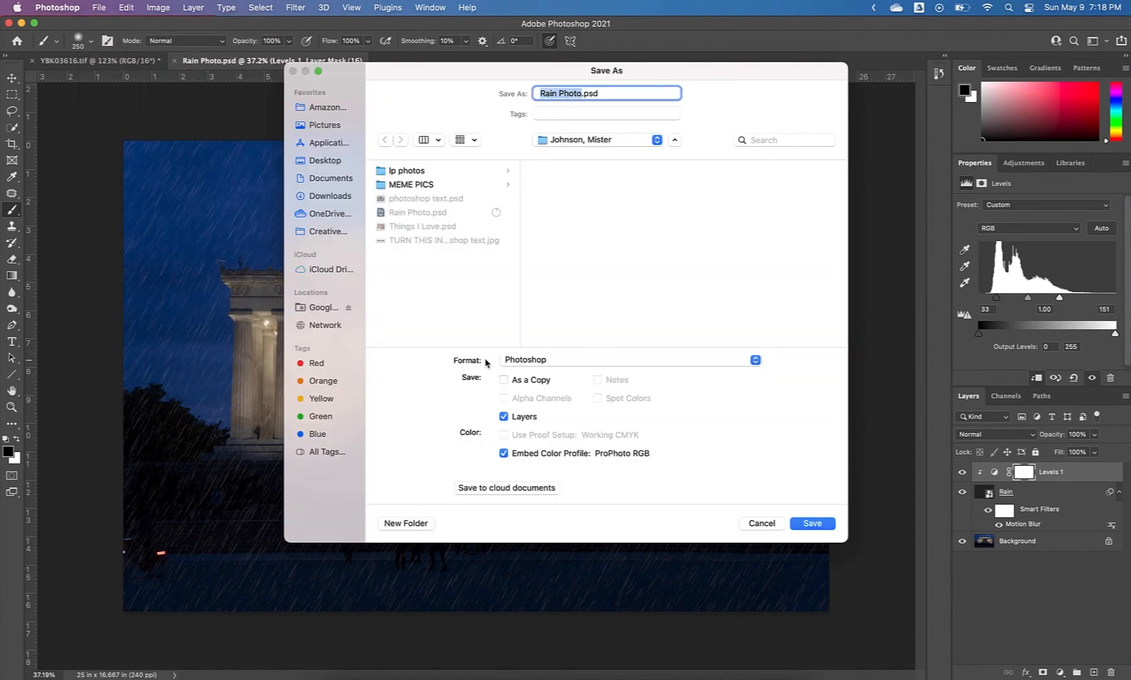
left_click(531, 359)
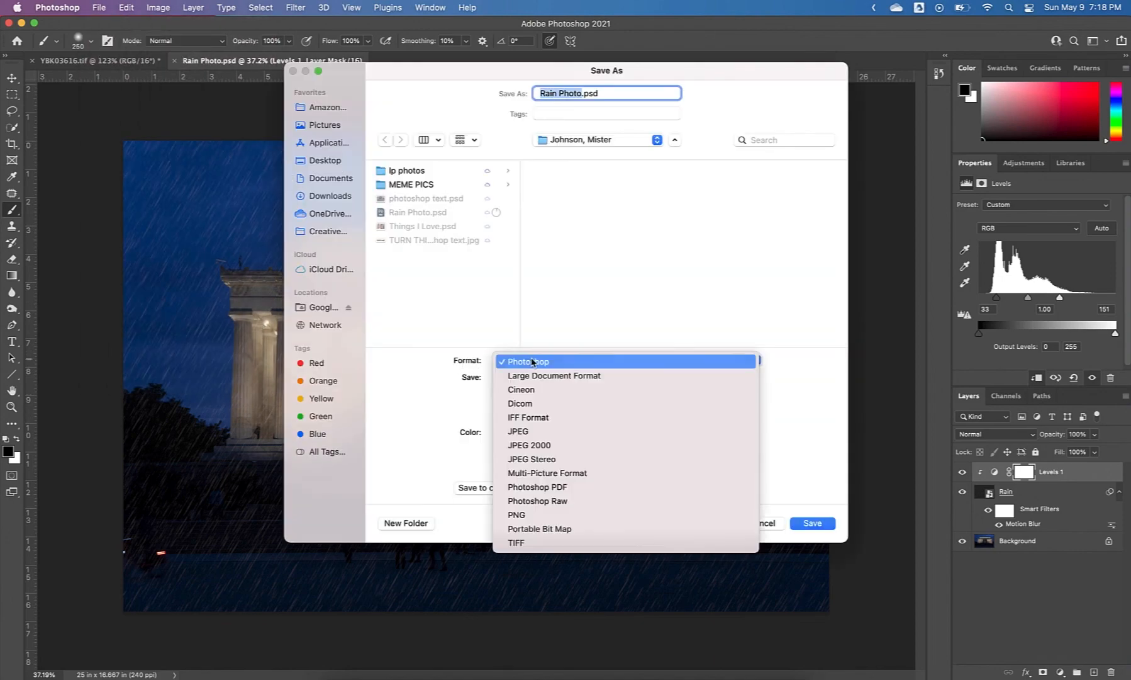
left_click(526, 433)
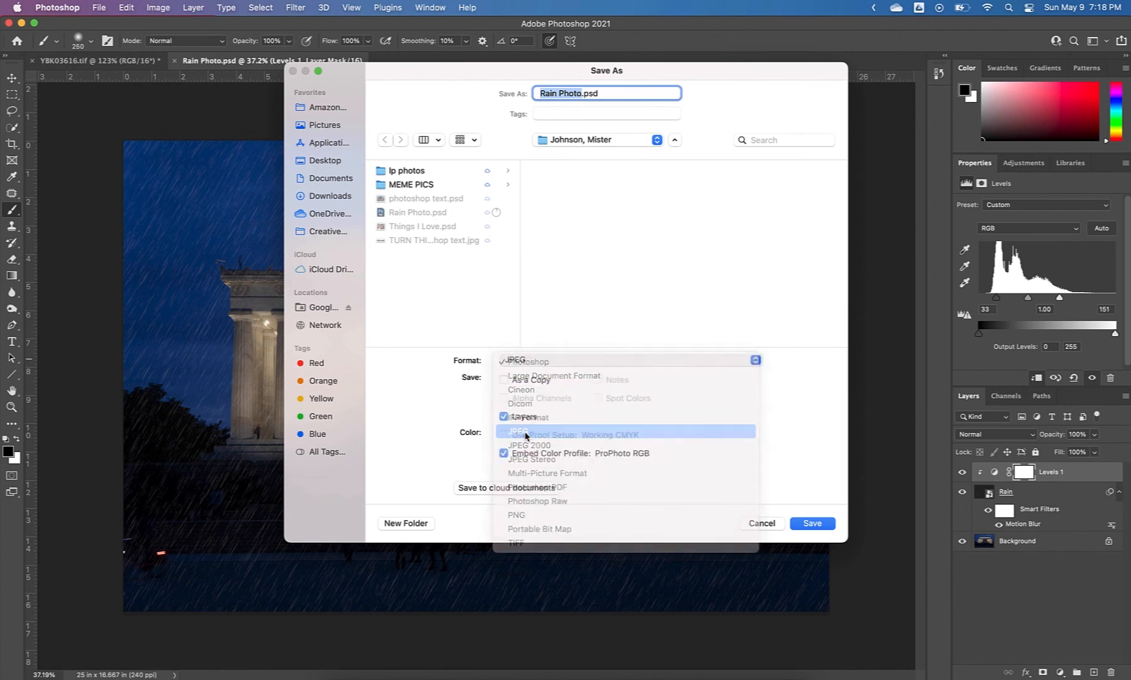
left_click(541, 92)
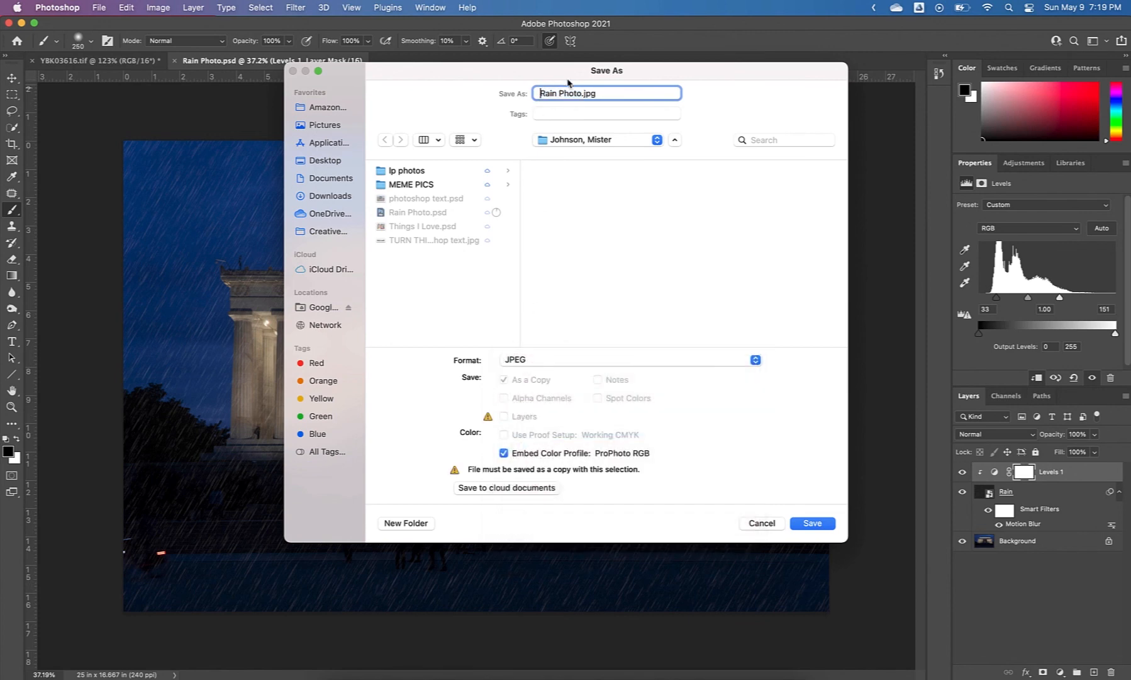
type("TURN THIS ONE IN")
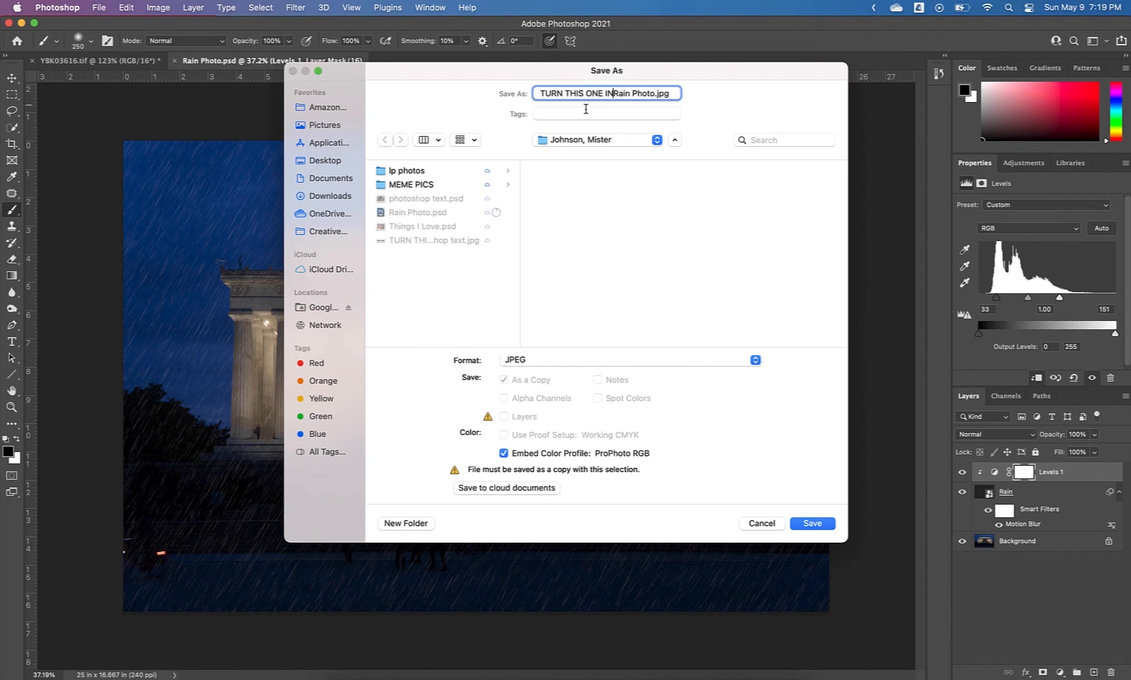
left_click(813, 522)
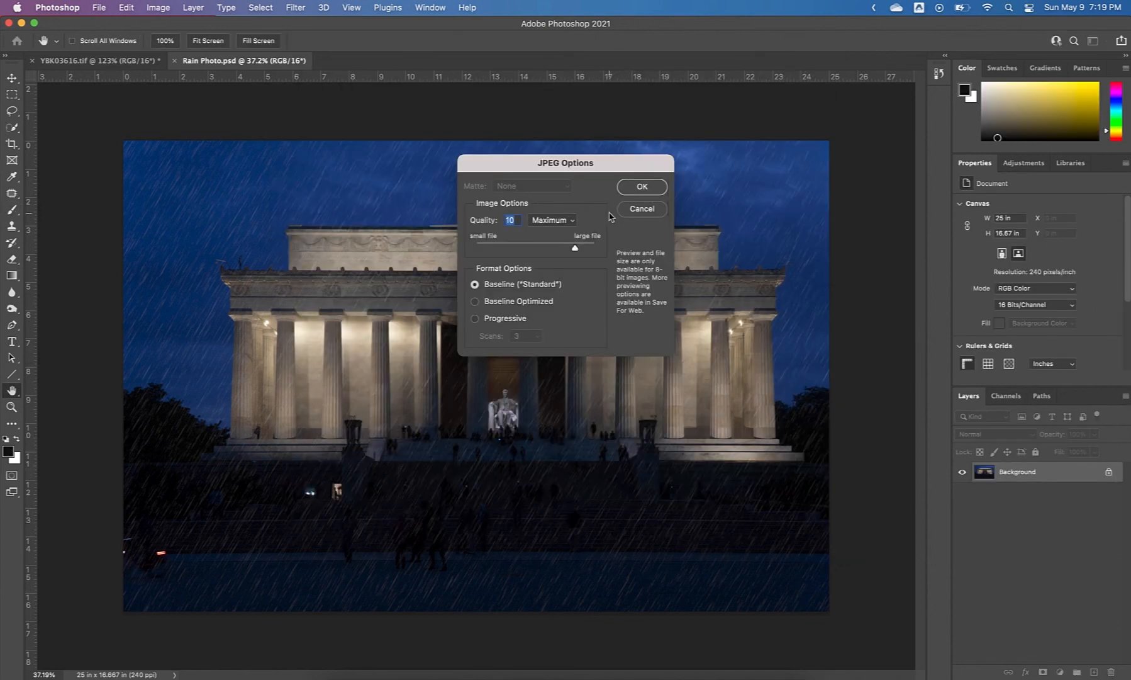